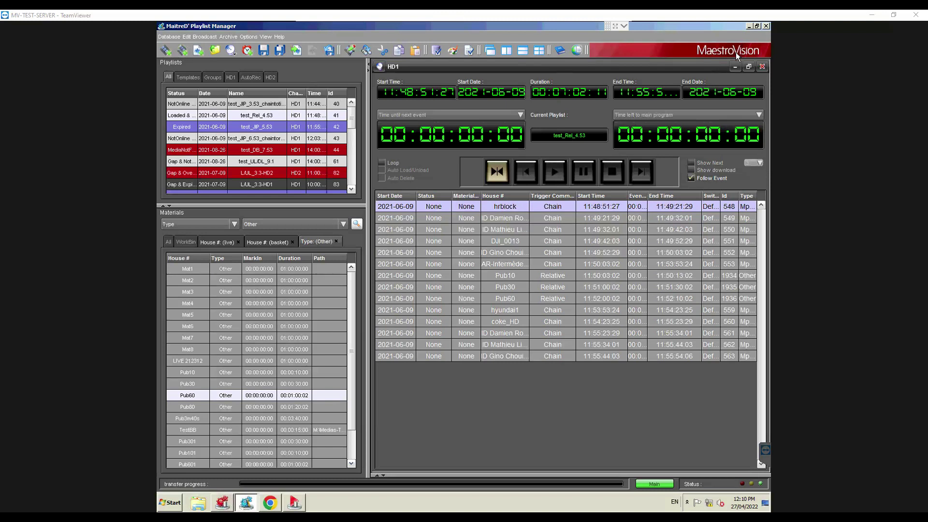
Step: Restore the HD1 channel window to its floating size and maximize it again
left_click(749, 66)
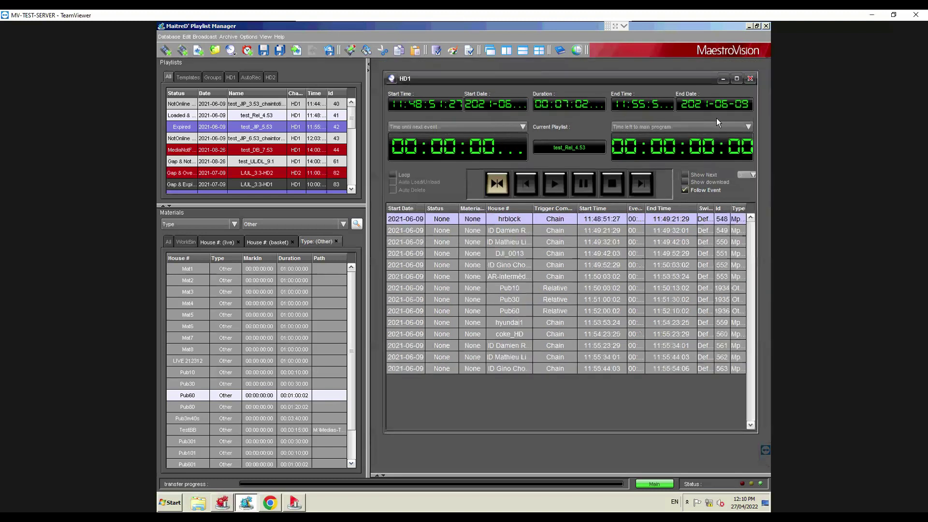
left_click(738, 79)
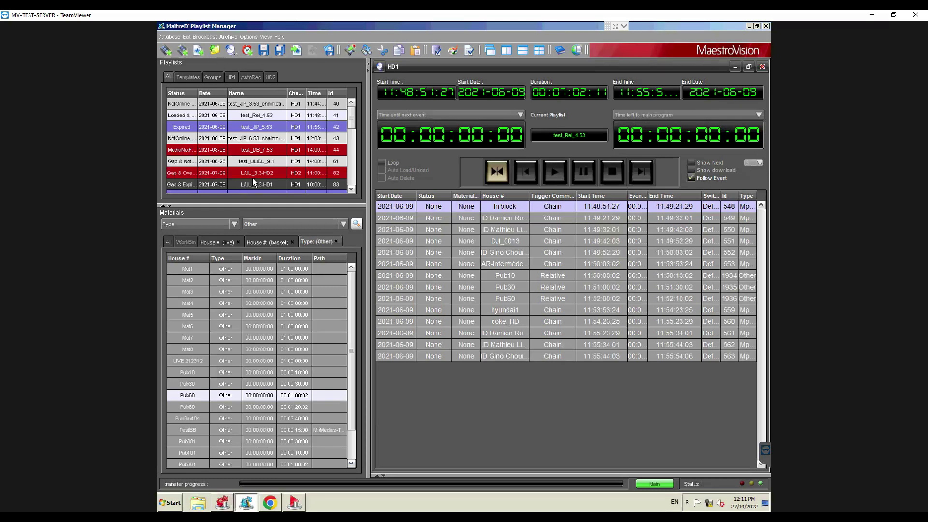
Step: Browse the playlists down to Saturday-night_reel and the Other-type materials down to TestBB
scroll(275, 154, "down", 10)
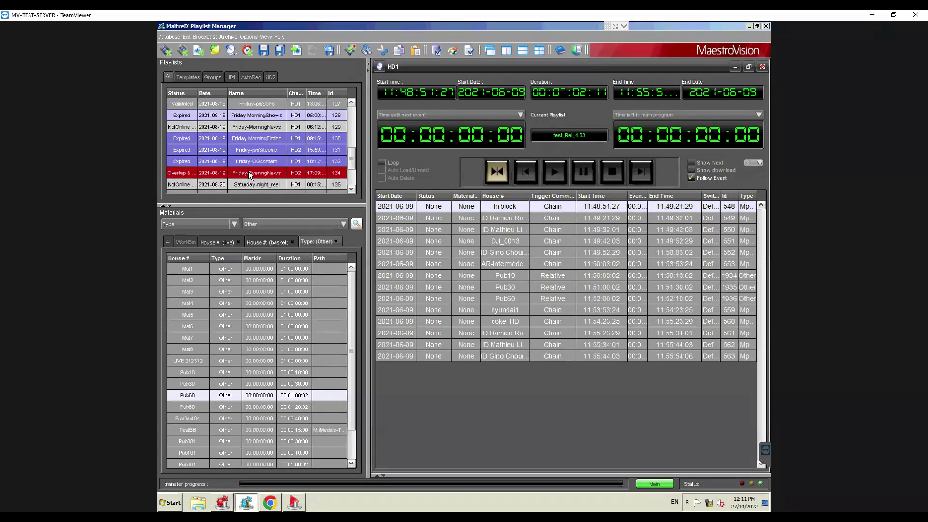
left_click(248, 184)
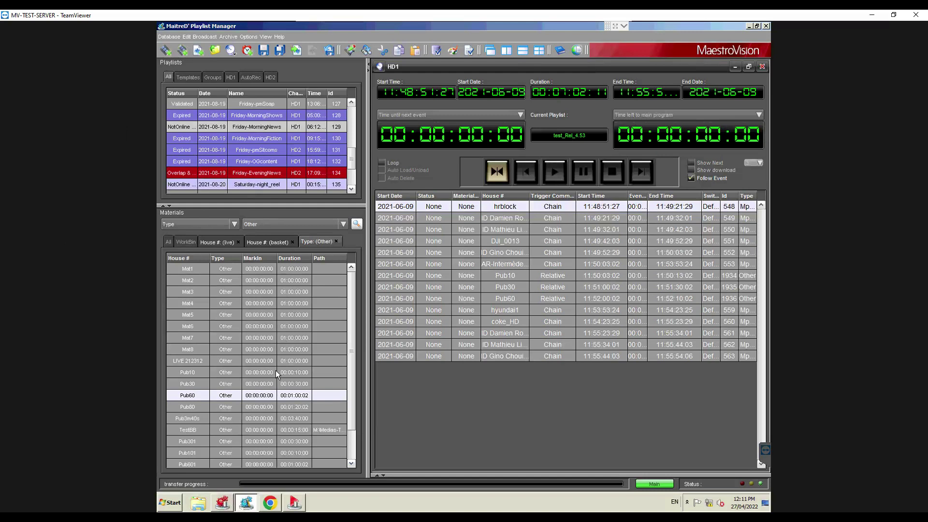
left_click(271, 326)
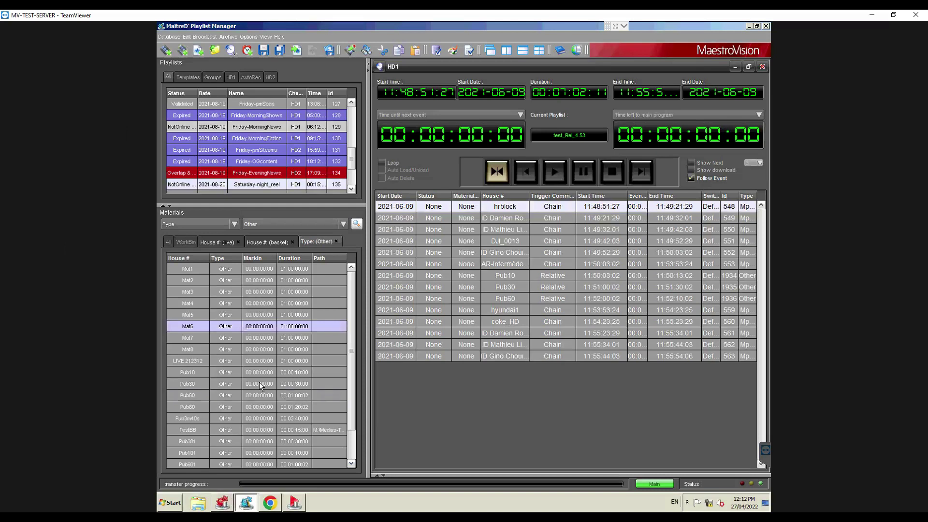
scroll(272, 390, "down", 1)
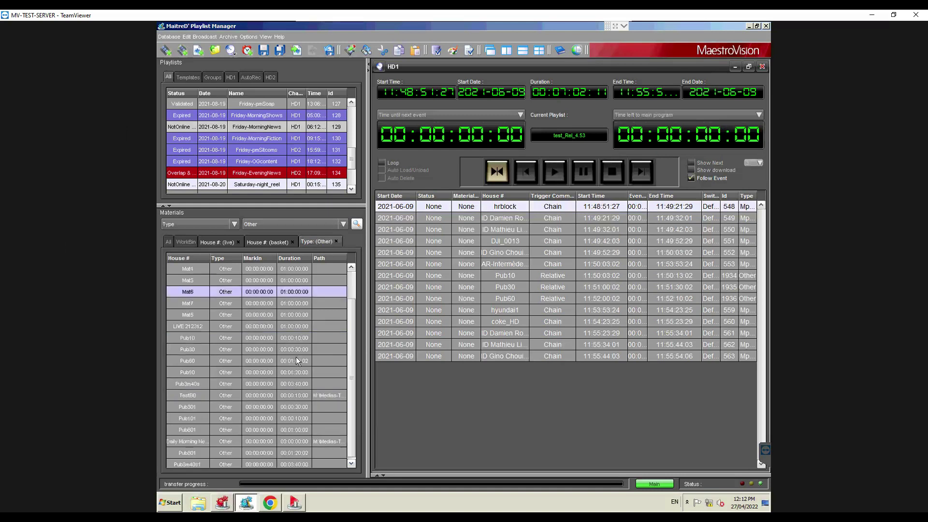
left_click(236, 396)
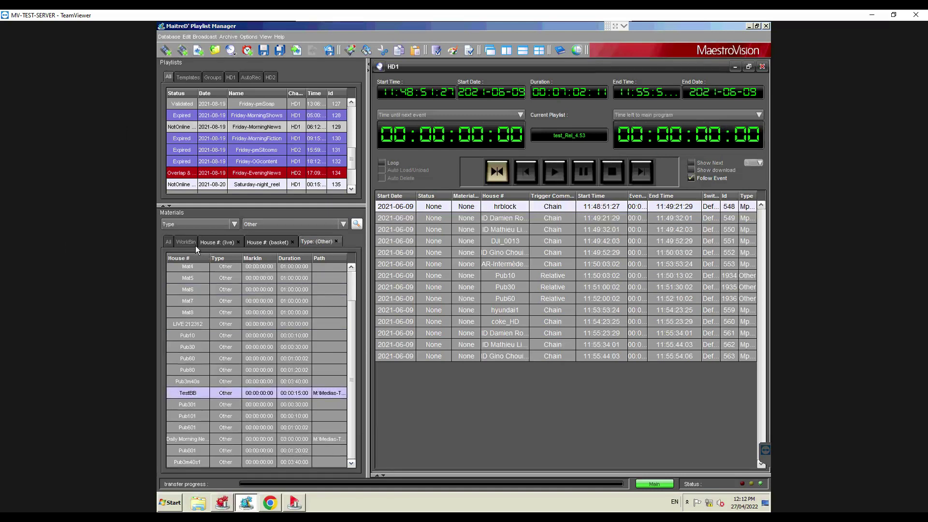
Step: Show the unfiltered list of all materials and browse it down to the Howl entry
left_click(214, 242)
left_click(169, 242)
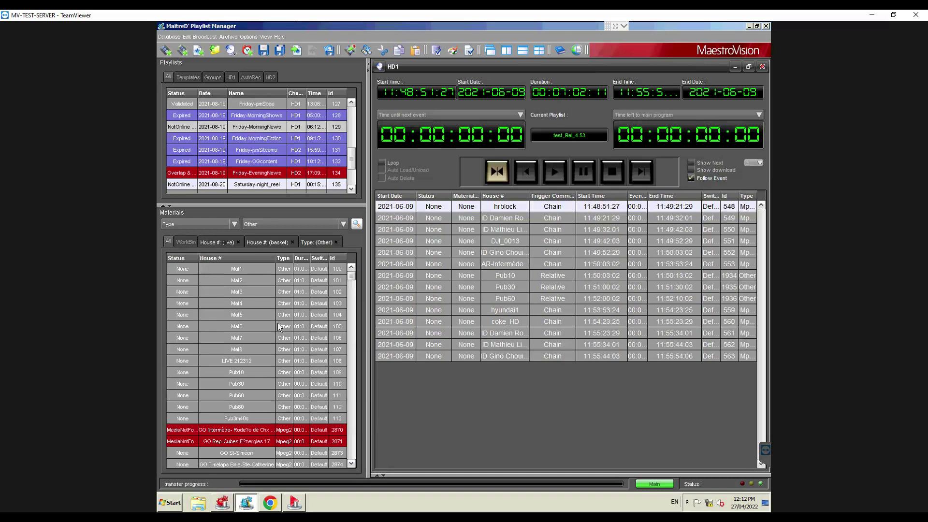
scroll(303, 352, "down", 5)
scroll(261, 348, "down", 2)
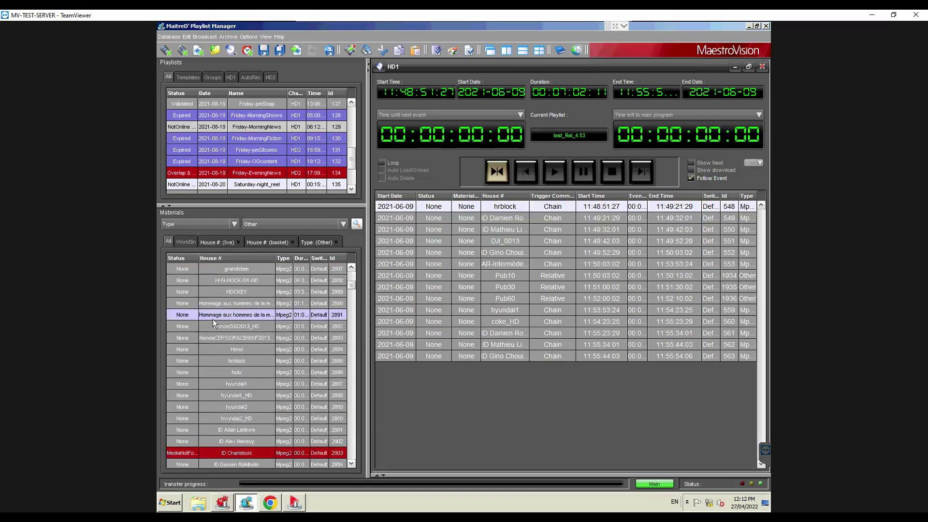
scroll(227, 333, "down", 2)
Step: Add the Path column to the materials list and widen it at the expense of the Id column
left_click_drag(251, 283, 465, 269)
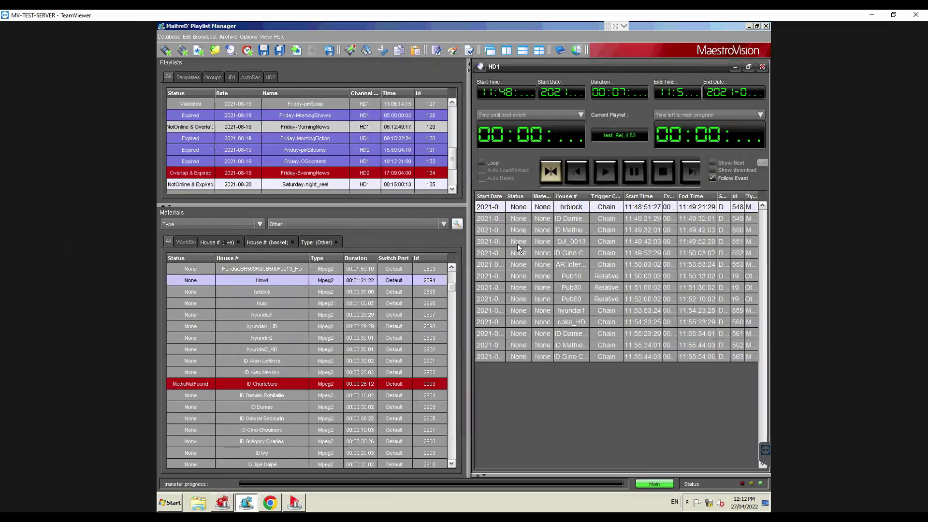
left_click_drag(471, 219, 624, 219)
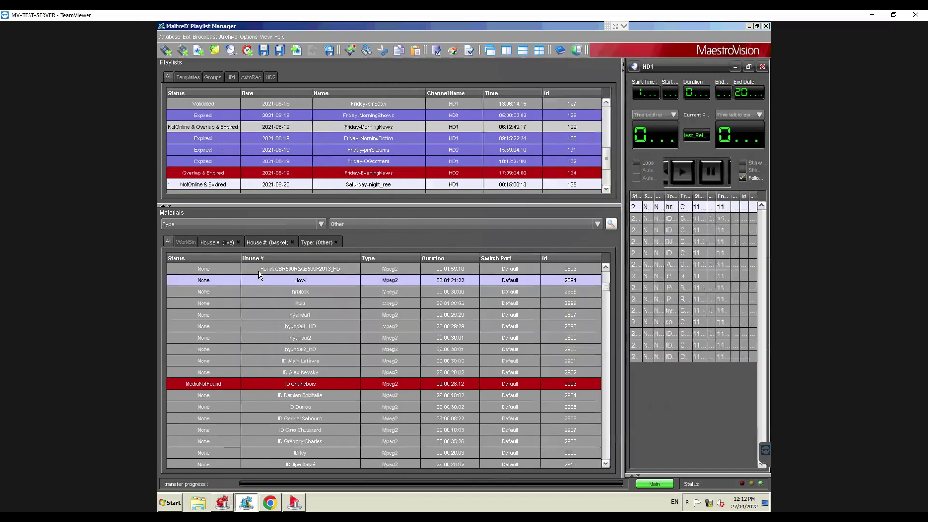
right_click(270, 259)
left_click(263, 192)
left_click(219, 215)
left_click(340, 121)
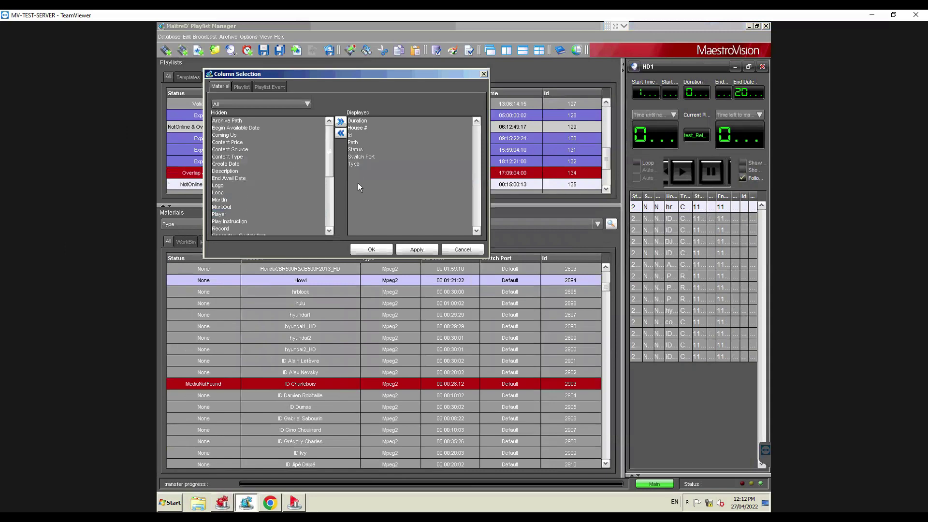
left_click(368, 249)
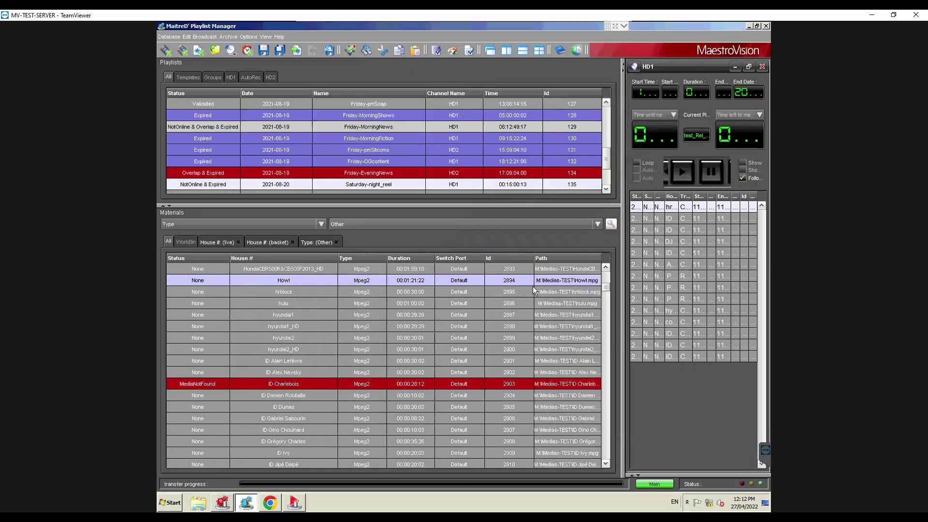
left_click_drag(533, 258, 482, 259)
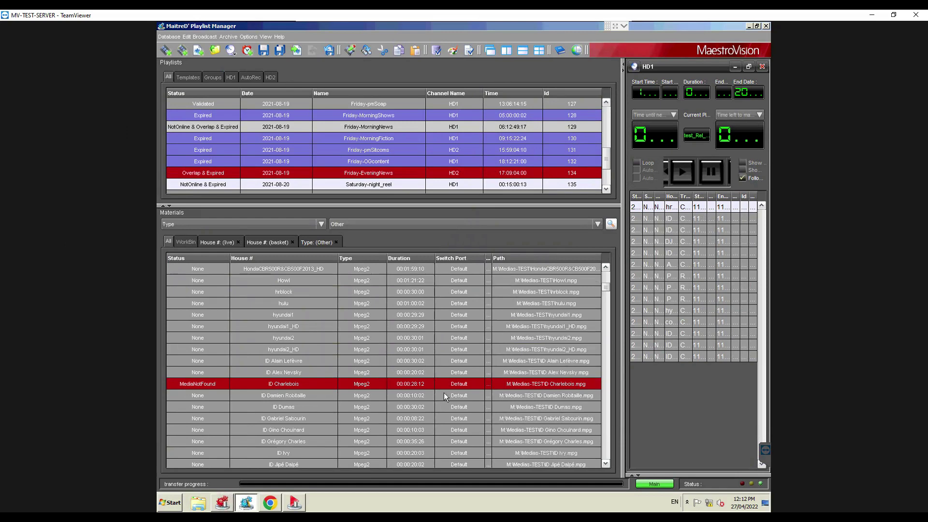
Step: Compare the status and path of the MediaNotFound material with those of the neighbouring materials
left_click(232, 383)
left_click(186, 372)
left_click(193, 384)
left_click(216, 393)
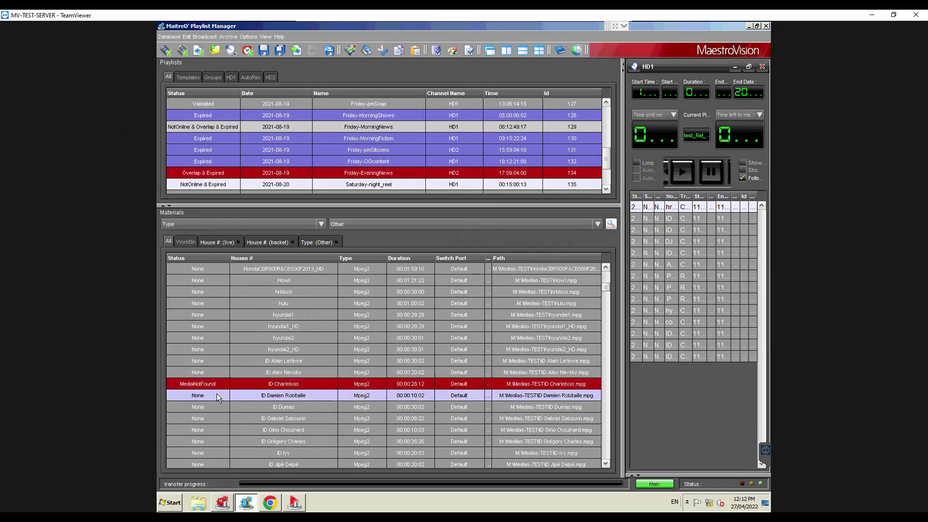
left_click(559, 385)
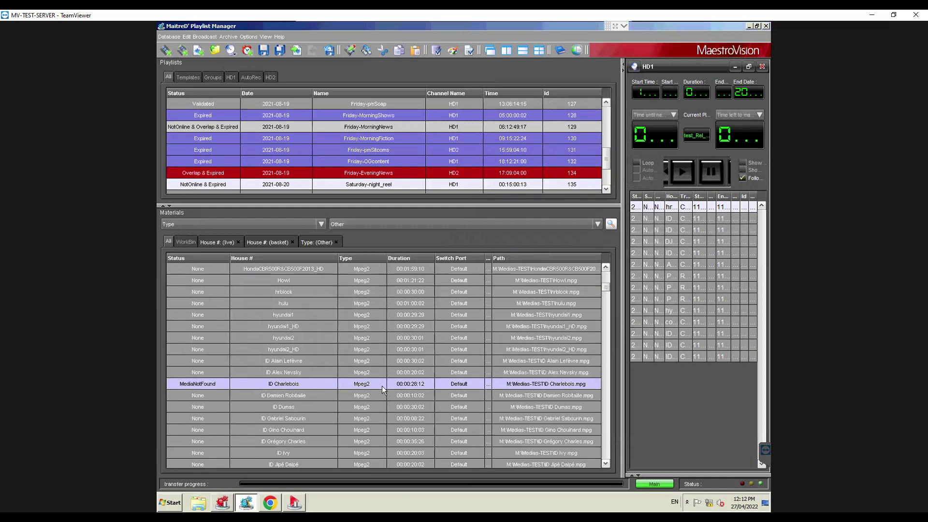
left_click(431, 371)
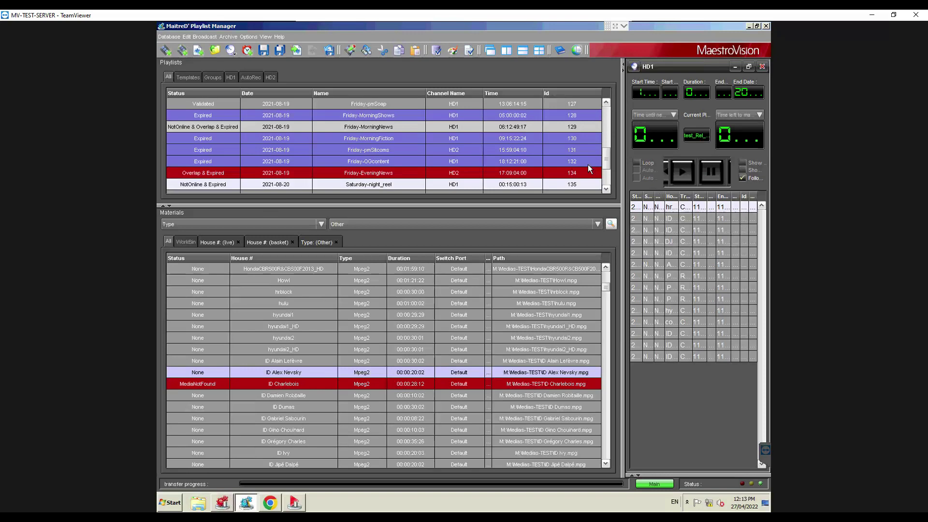
Step: Narrow the playlists and materials area so the HD1 playlist gets most of the workspace
left_click_drag(623, 149, 367, 161)
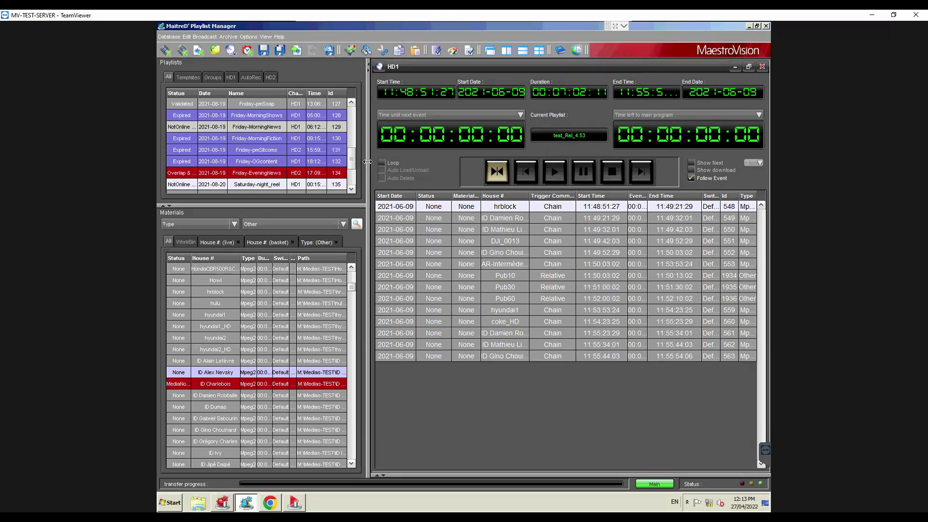
left_click(264, 337)
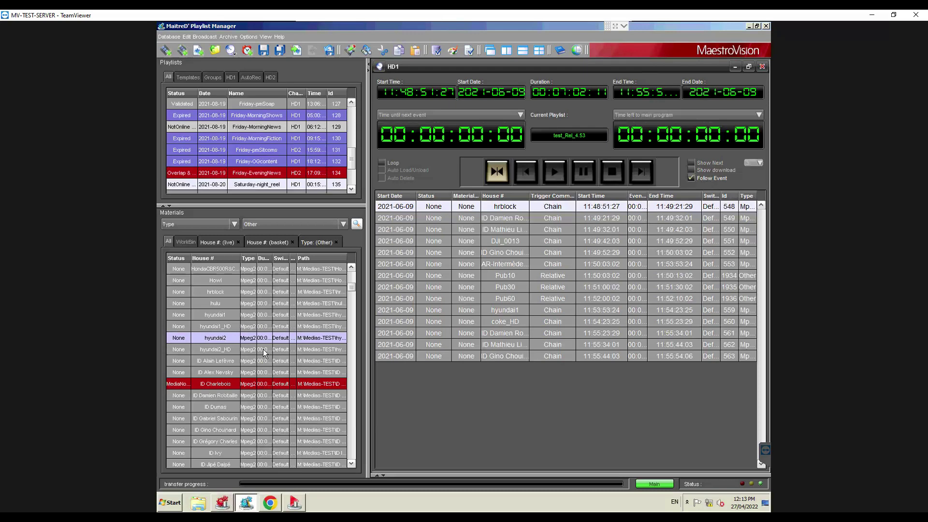
left_click_drag(367, 271, 390, 274)
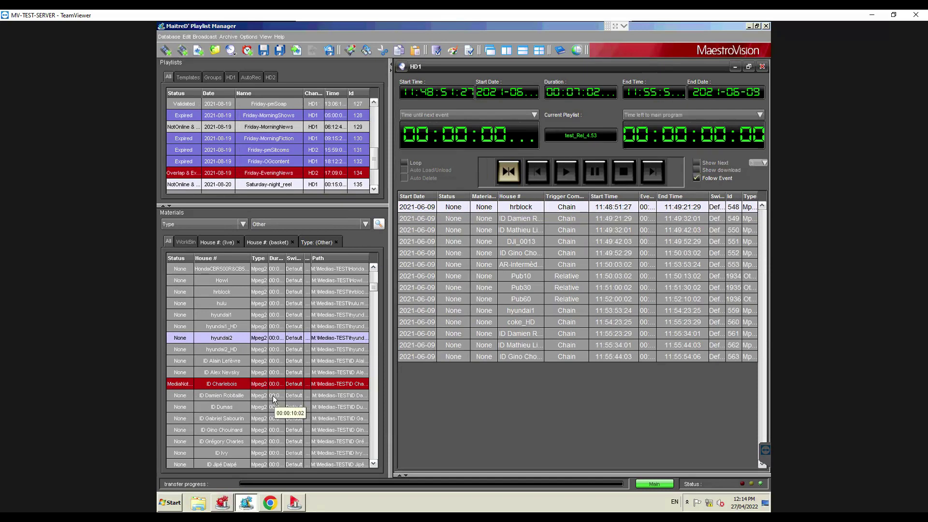
Step: Look through the materials list from Mat1 and Pub60 down to the Mpeg2 clips
scroll(255, 391, "up", 4)
scroll(255, 392, "up", 6)
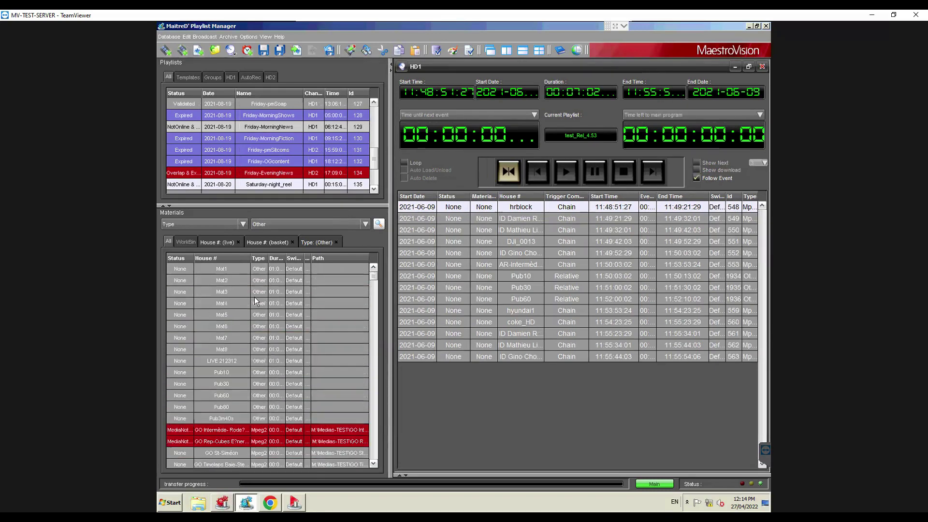
left_click(271, 395)
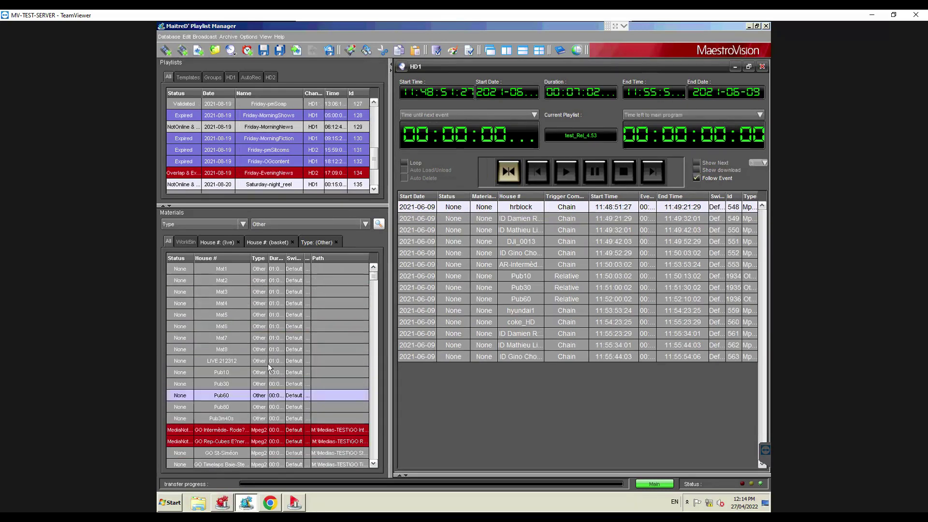
scroll(240, 356, "down", 7)
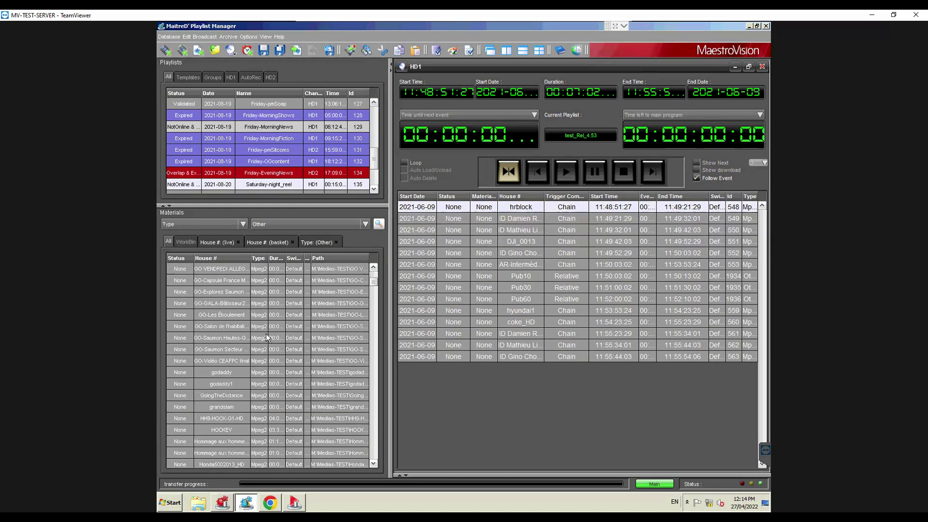
Step: Insert the hrblock material into the HD1 playlist twice, once after coke_HD and once before the last event
left_click_drag(390, 116, 304, 116)
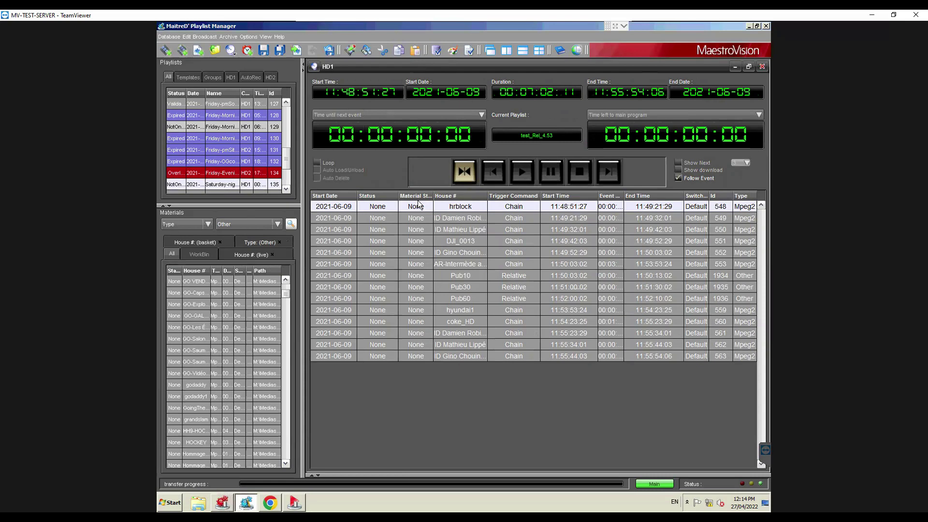
scroll(242, 322, "down", 2)
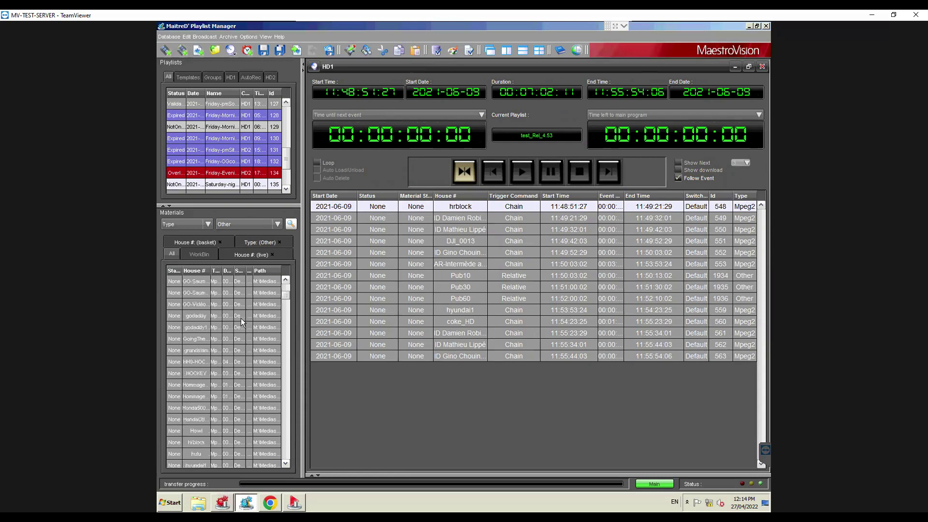
scroll(242, 322, "down", 3)
left_click(203, 340)
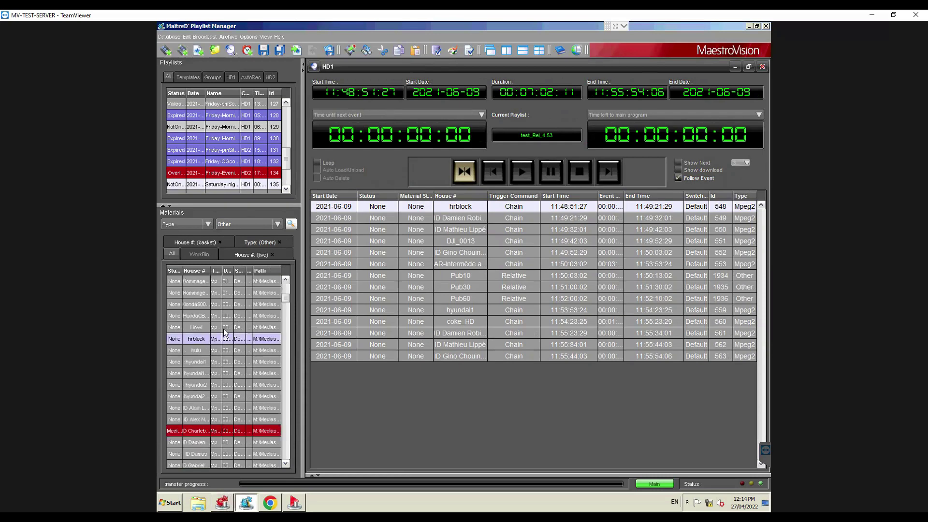
left_click_drag(346, 343, 353, 333)
left_click_drag(197, 340, 388, 371)
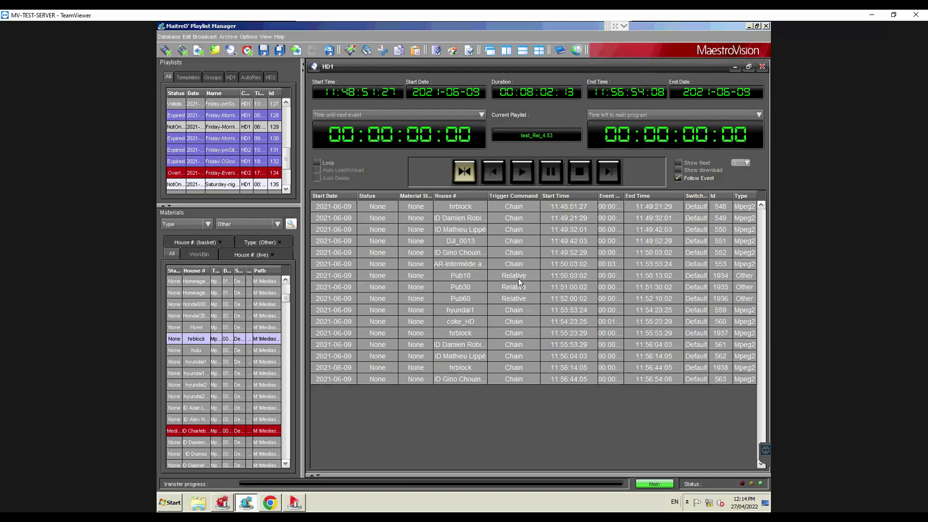
Step: Review the start and end times of the events around the last hrblock in the HD1 playlist
left_click(561, 361)
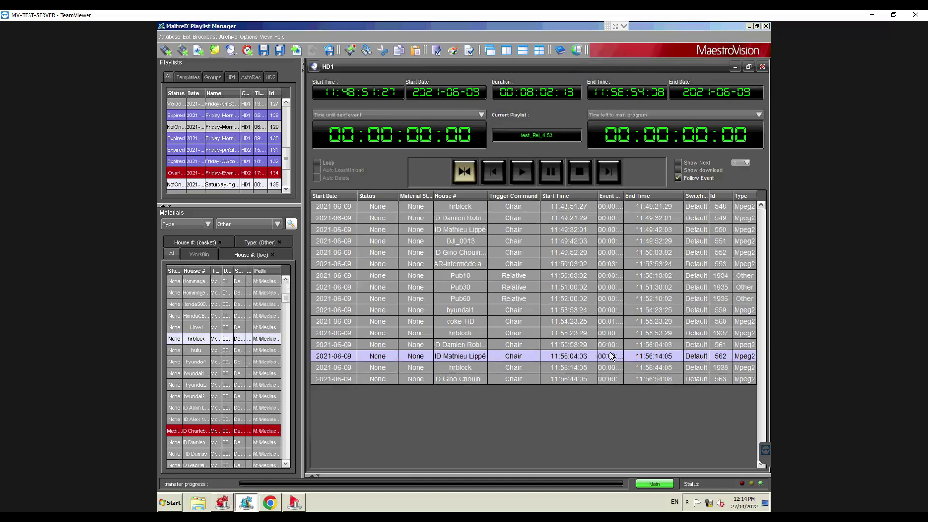
left_click(648, 346)
left_click(588, 359)
left_click(577, 368)
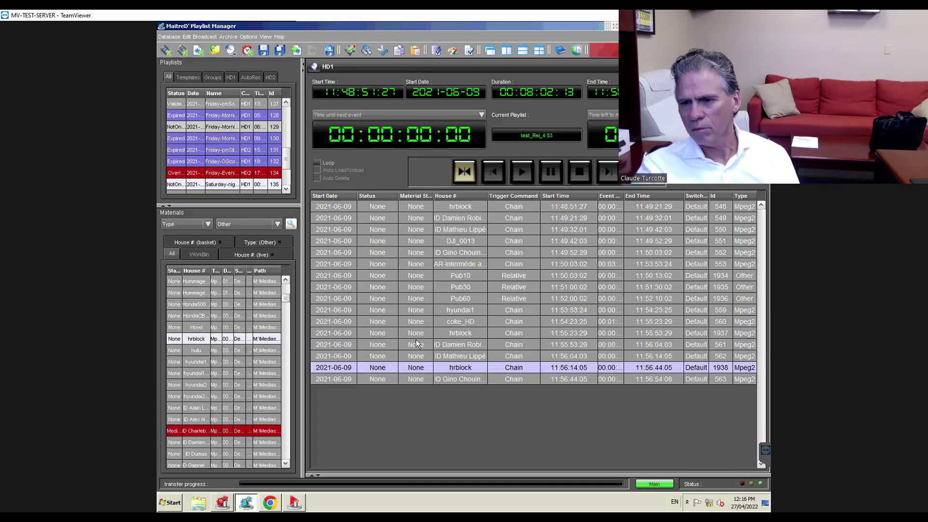
Step: Reorder the HD1 playlist by moving coke_HD below the hrblock event following it and Pub30 below Pub60
left_click_drag(417, 322, 433, 338)
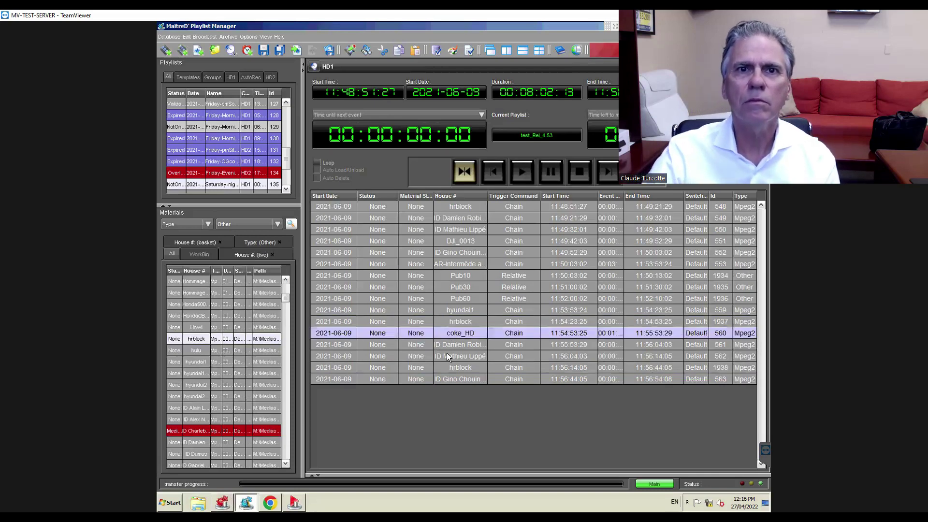
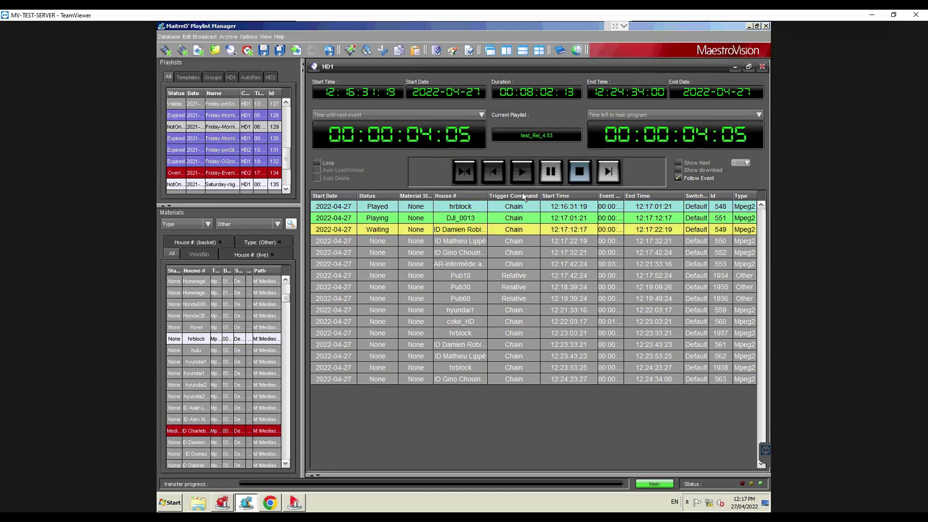
left_click_drag(525, 283, 422, 307)
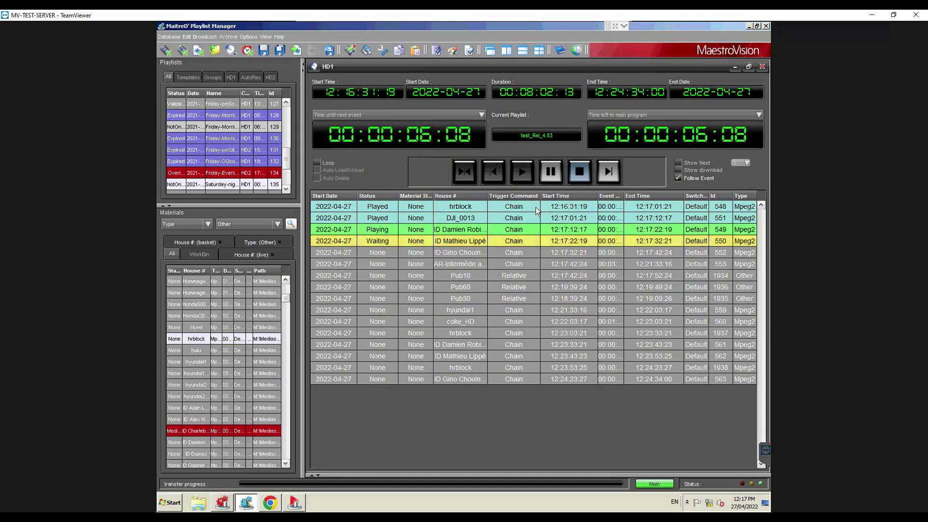
Step: Widen the Event Duration column of the HD1 playlist to fit the full durations and select the Pub30 event
left_click(568, 209)
double_click(624, 195)
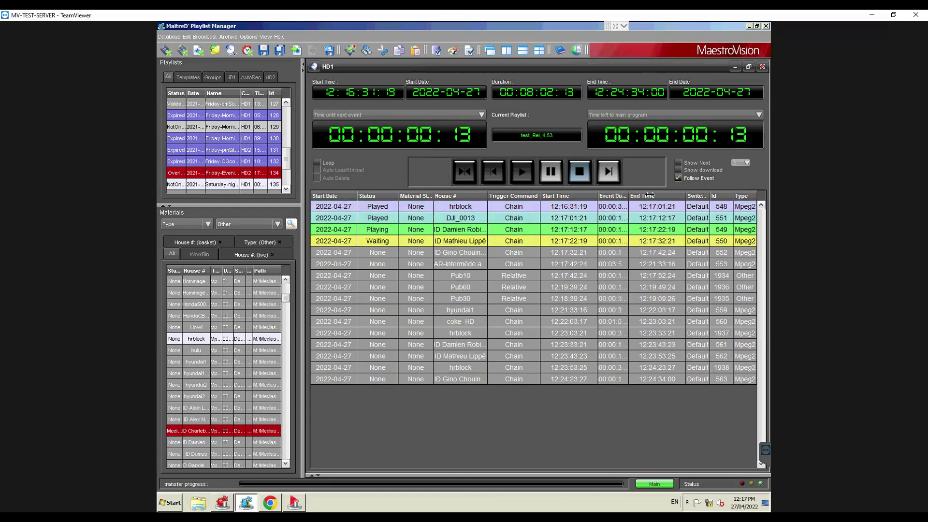
left_click_drag(541, 195, 537, 196)
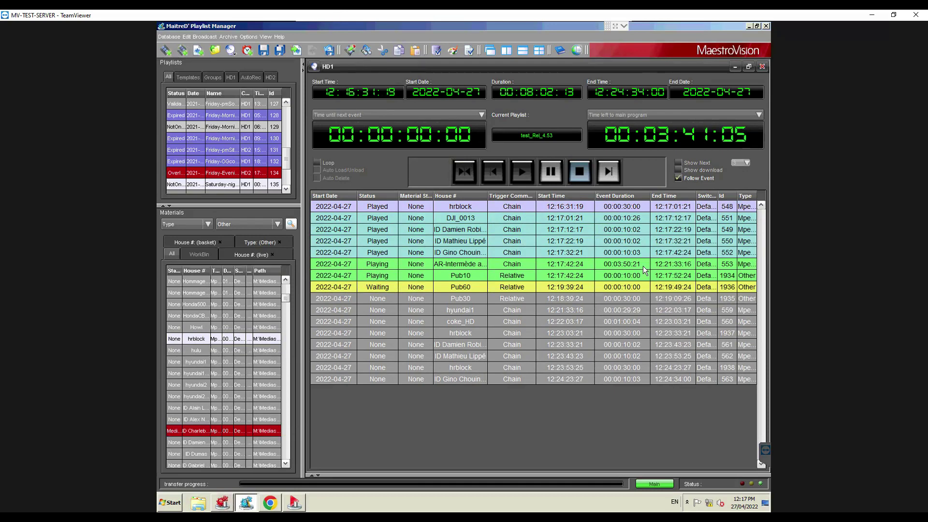
left_click(471, 299)
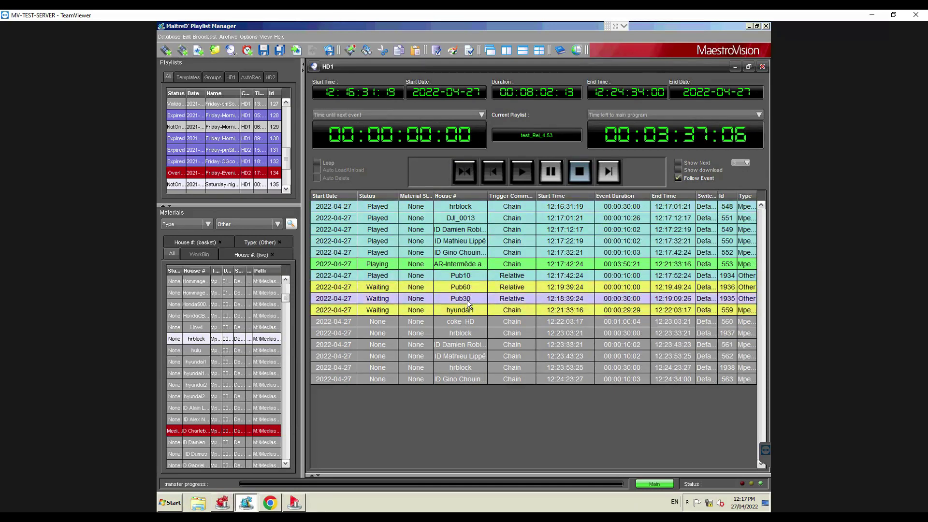
Step: Review the statuses, start times and durations of the played, playing and waiting events in the HD1 playlist
left_click(503, 279)
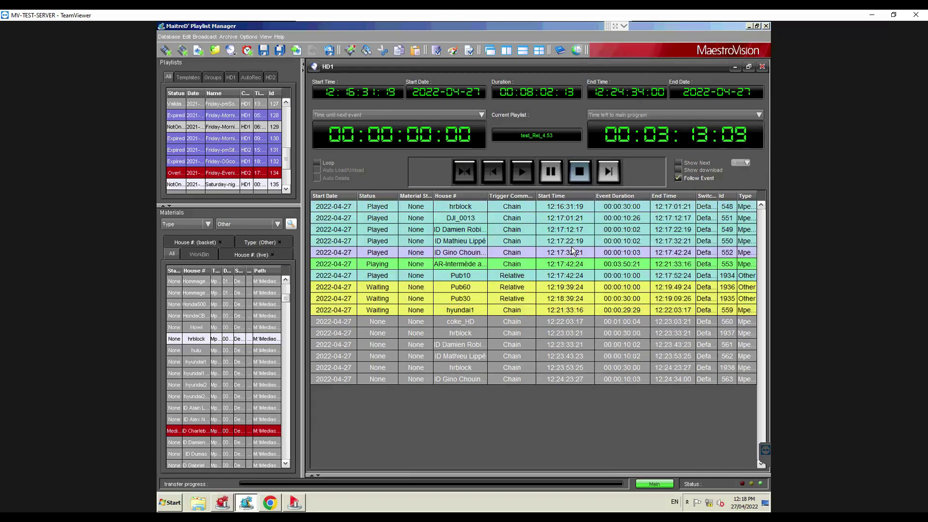
key("Up")
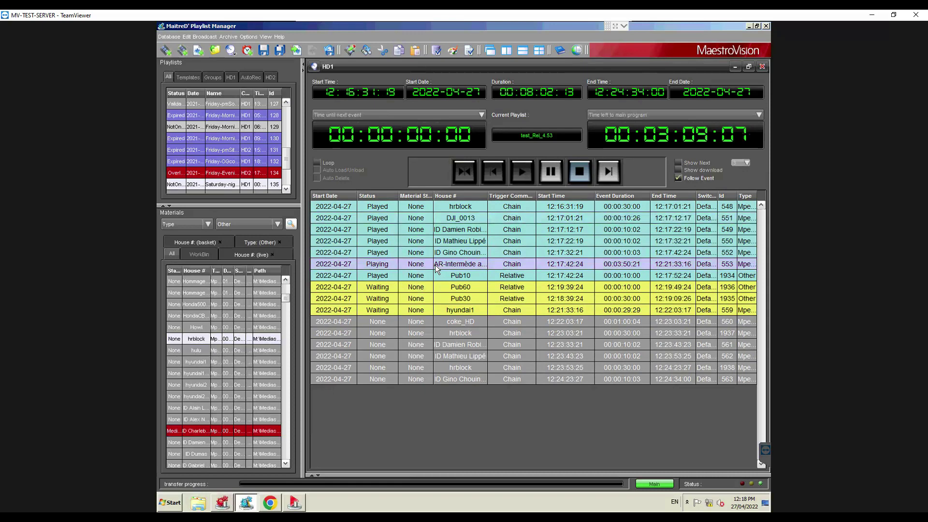
left_click(497, 253)
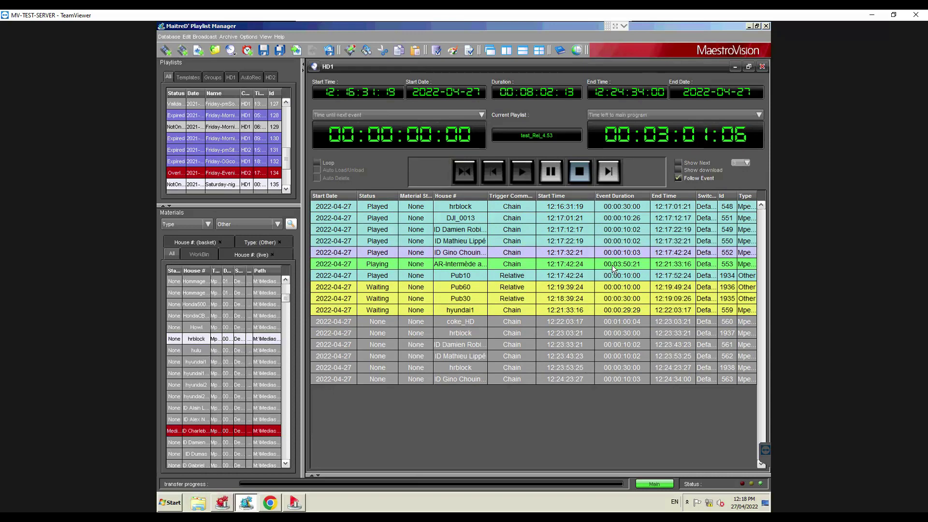
left_click(624, 276)
left_click(548, 287)
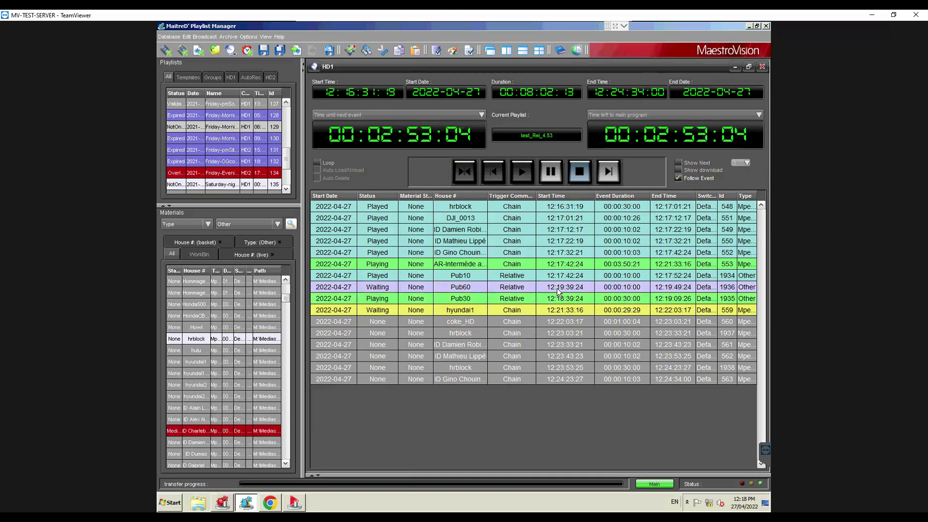
left_click(553, 323)
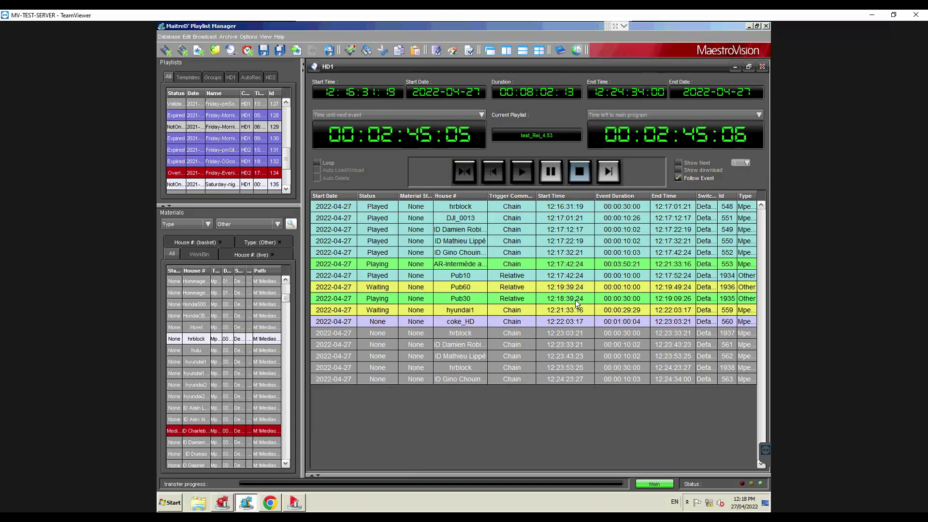
left_click(418, 265)
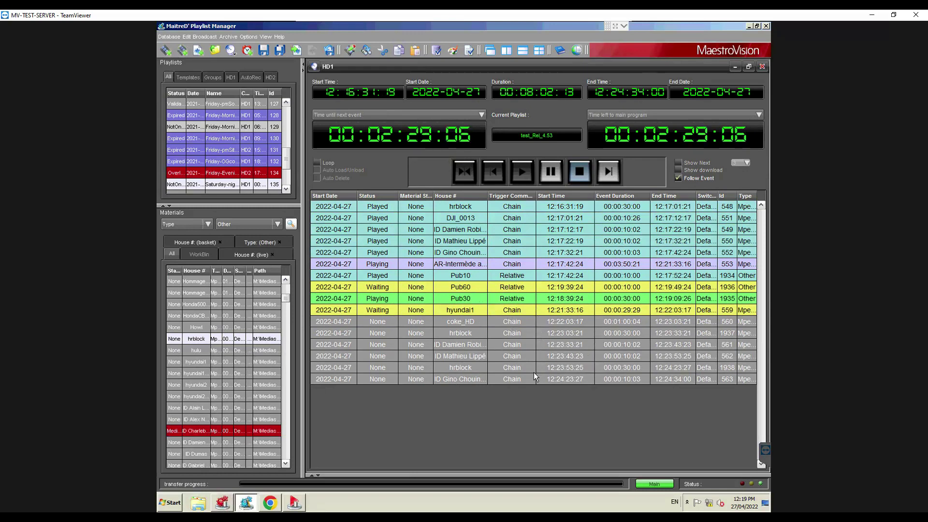
Step: Display the list of next events for the HD1 playlist and hide it again
left_click(590, 220)
left_click(680, 163)
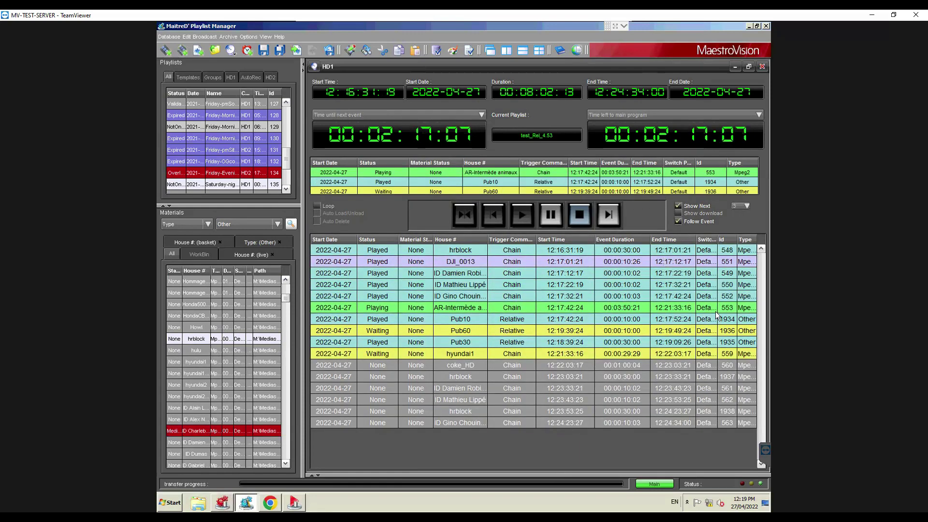
left_click(697, 205)
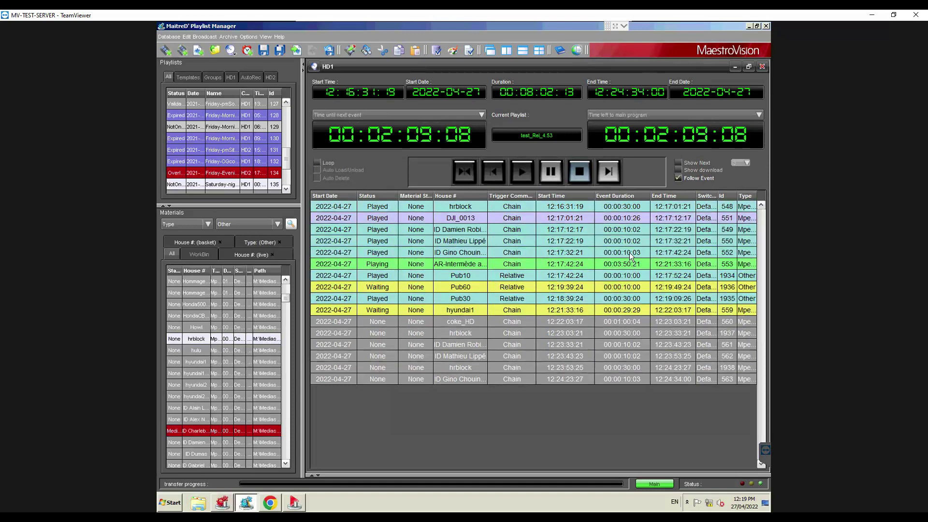
key("Up")
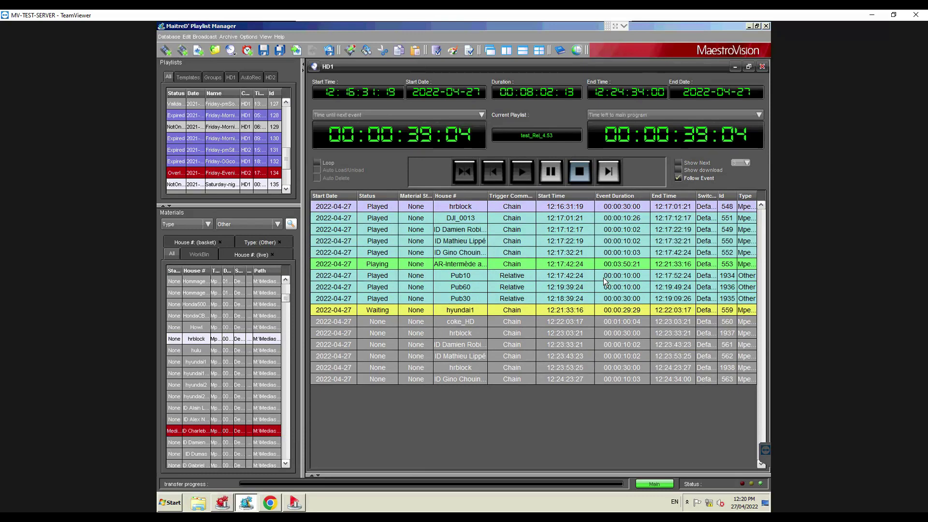
left_click(490, 225)
left_click(441, 357)
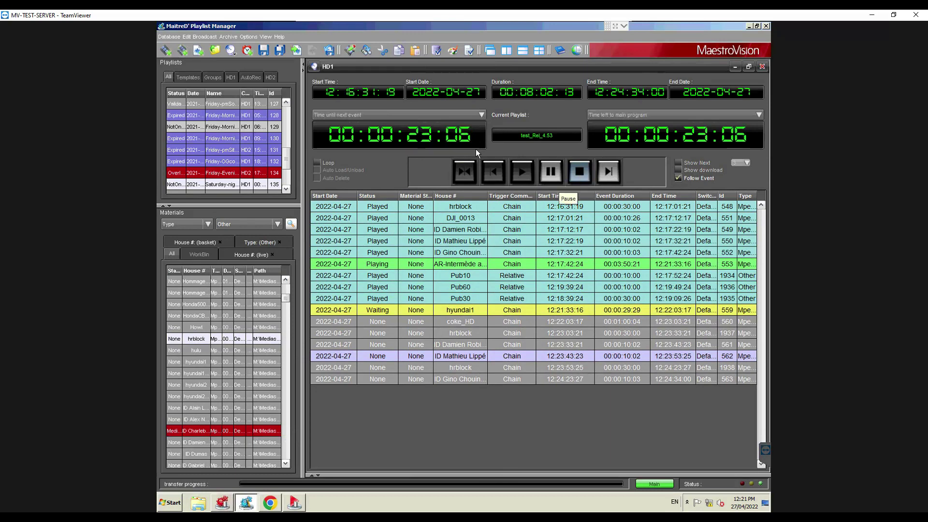
Step: Examine the status background colours in the Appearance settings and compare them with the events in the HD1 playlist
left_click(454, 50)
mouse_move(442, 74)
left_mouse_down()
mouse_move(457, 70)
mouse_move(433, 67)
mouse_move(436, 56)
left_mouse_up()
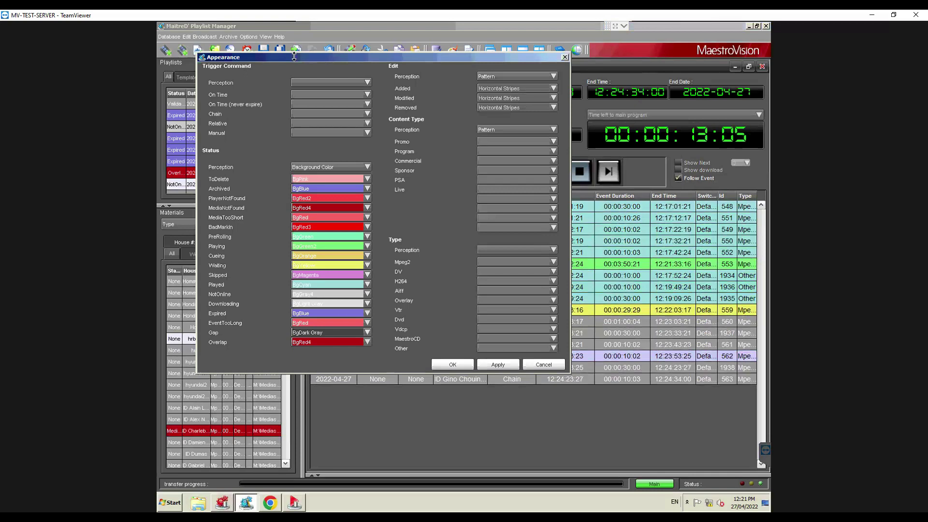
left_click_drag(365, 60, 314, 59)
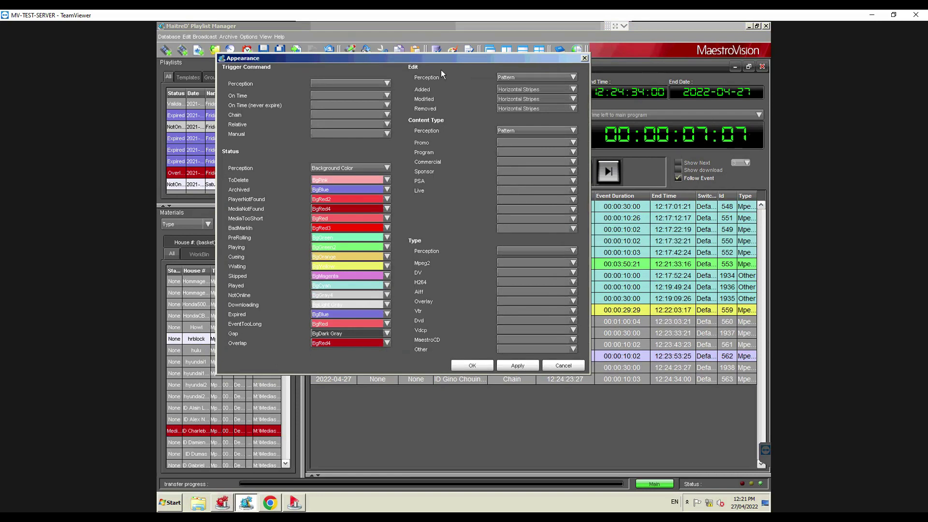
left_click(585, 58)
left_click(531, 313)
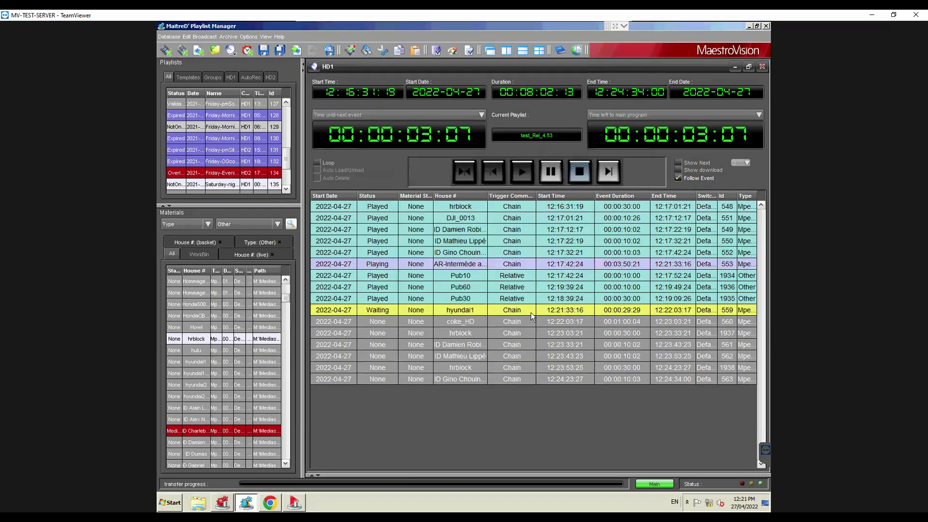
left_click(523, 346)
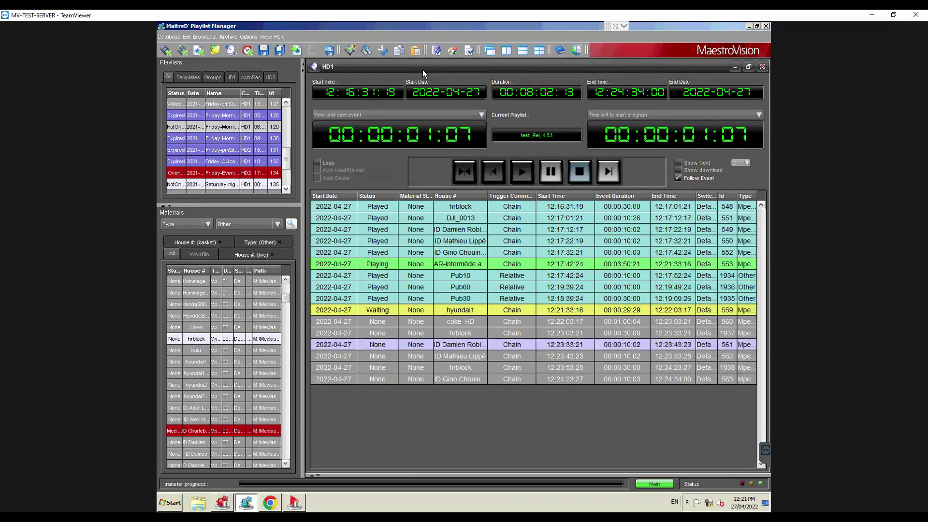
left_click(452, 51)
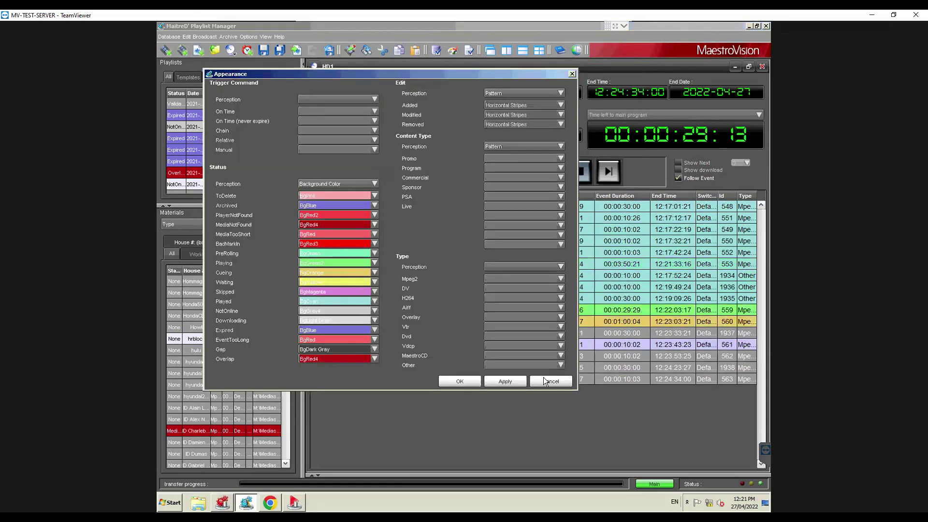
left_click(459, 381)
Step: Insert the red material with missing media before the last hrblock in HD1 and widen the Material Status column to fit its text
left_click_drag(186, 436, 386, 363)
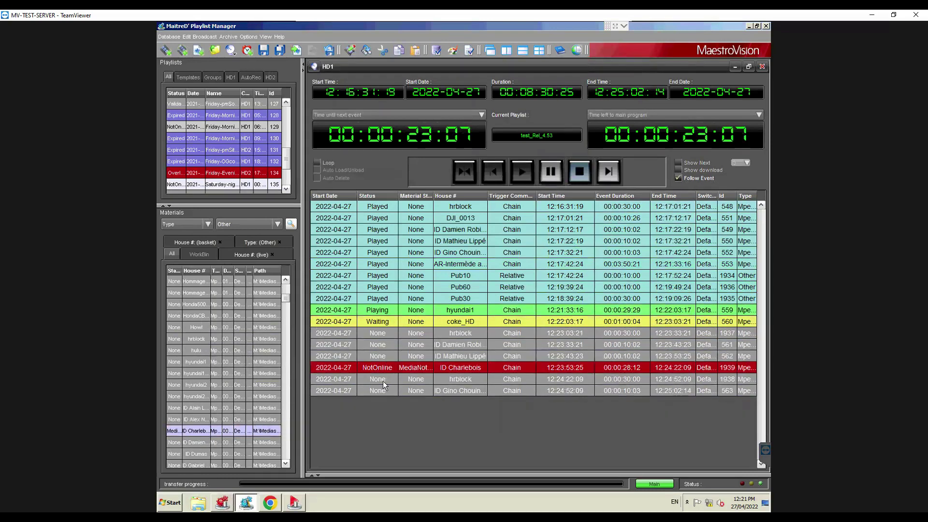
left_click_drag(451, 195, 452, 195)
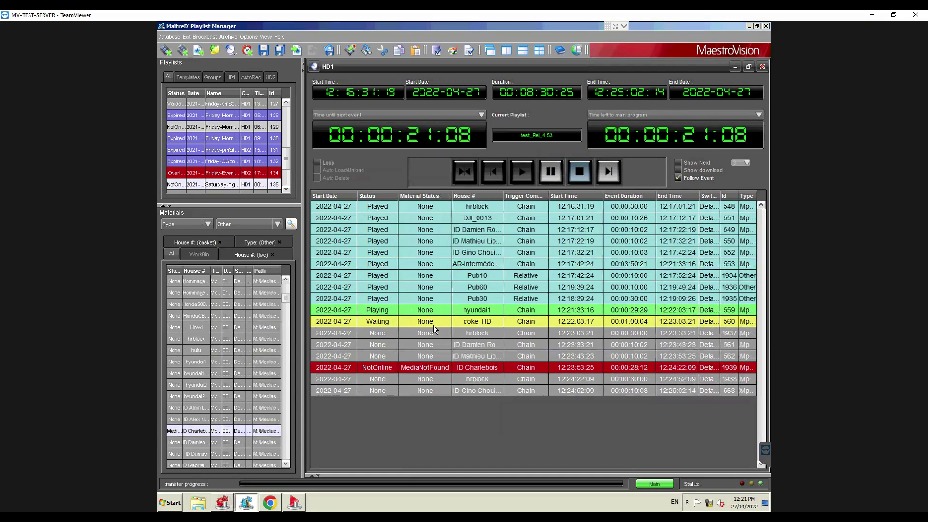
left_click(400, 355)
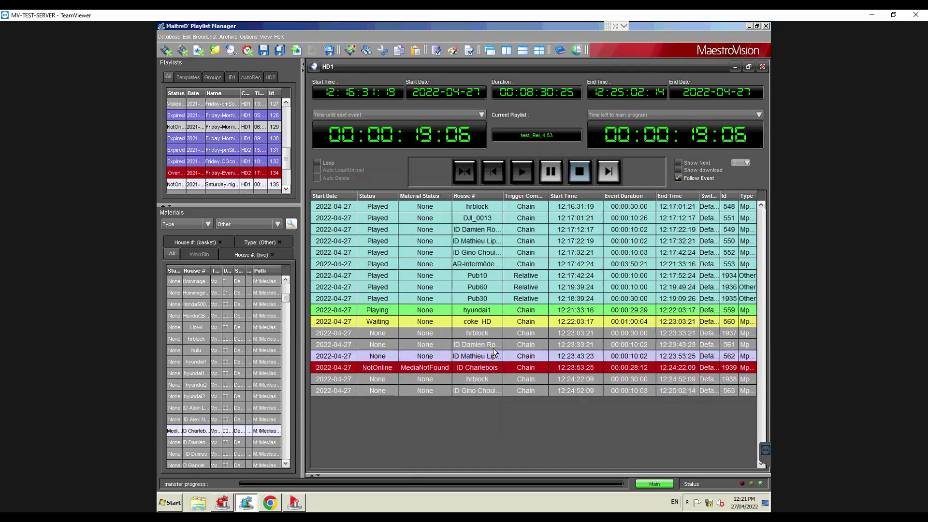
left_click(397, 369)
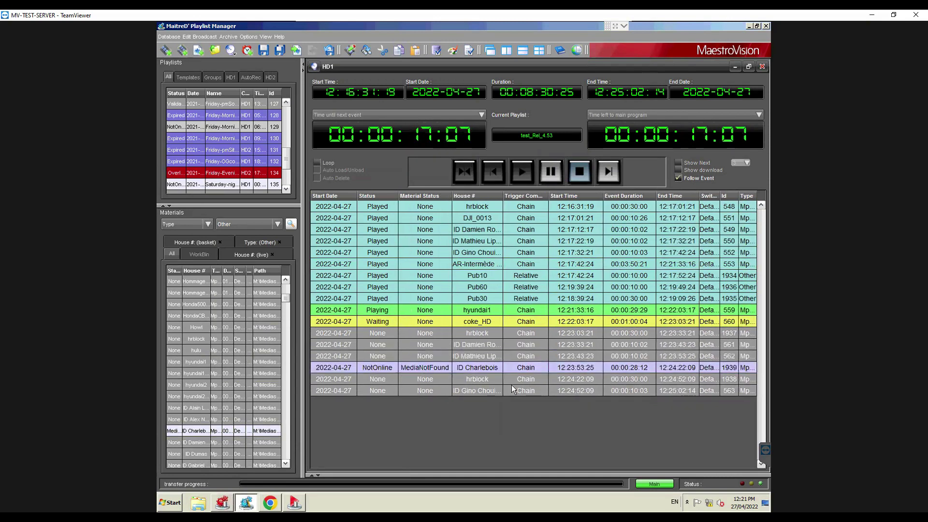
left_click(494, 264)
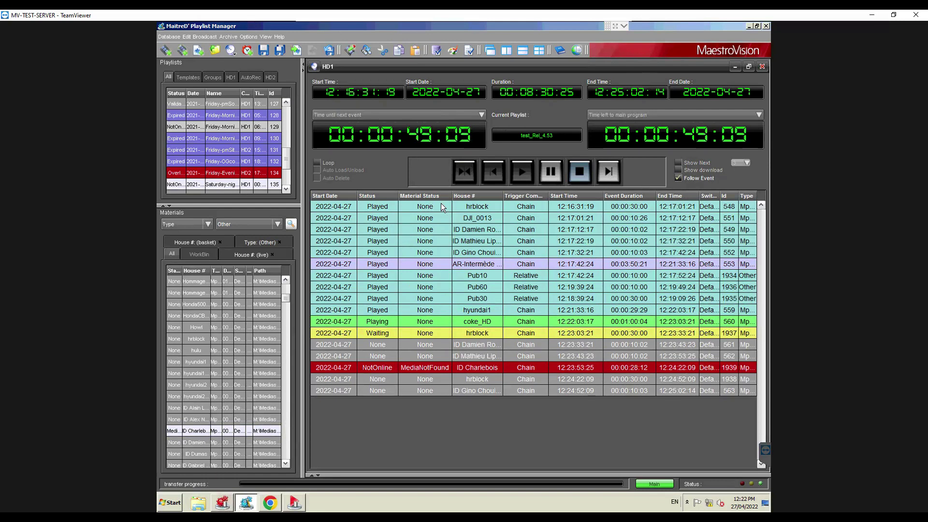
Step: Set the Trigger Command appearance to Foreground Color with FgYellow for Relative events, and accept the settings
left_click(458, 51)
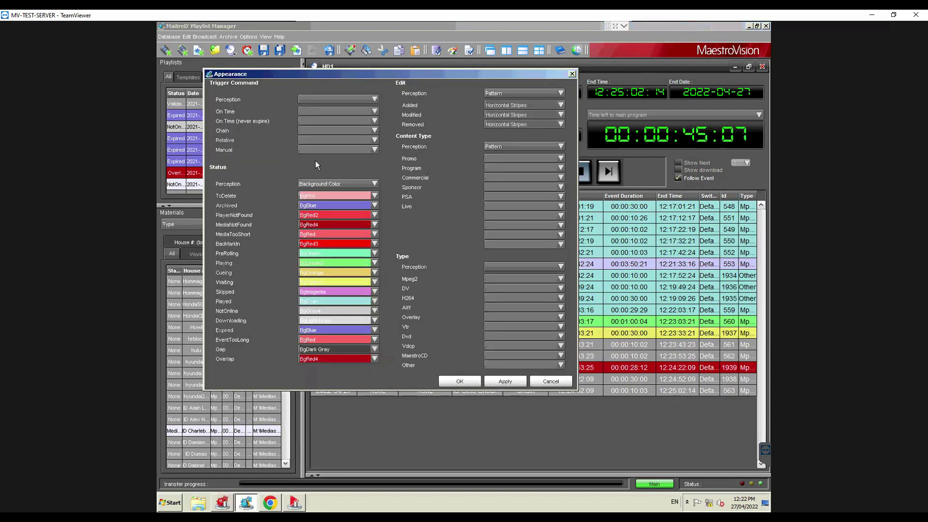
left_click(308, 100)
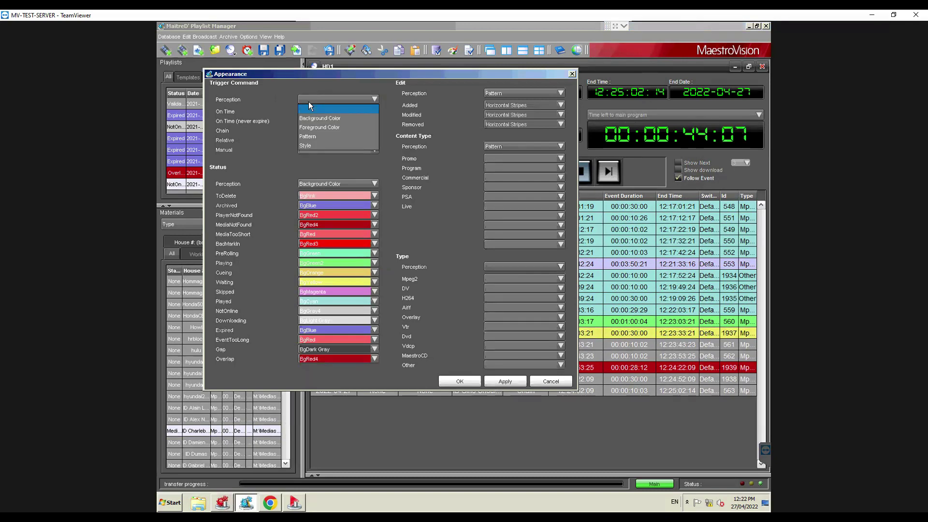
left_click(322, 128)
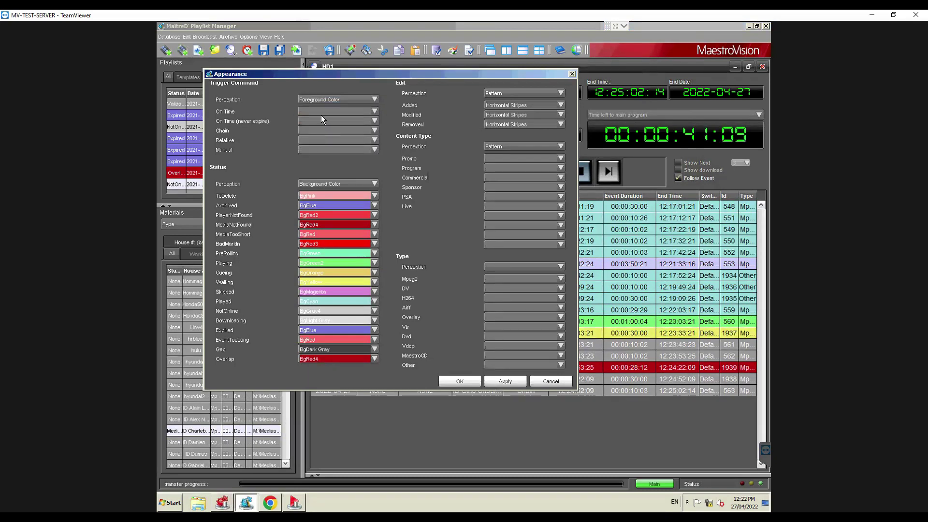
left_click(321, 112)
left_click(321, 112)
left_click(311, 138)
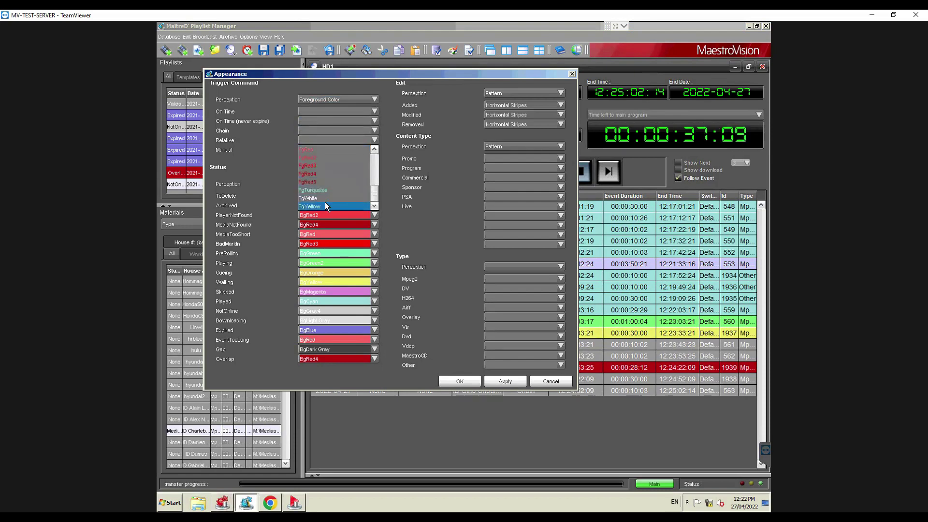
left_click(318, 206)
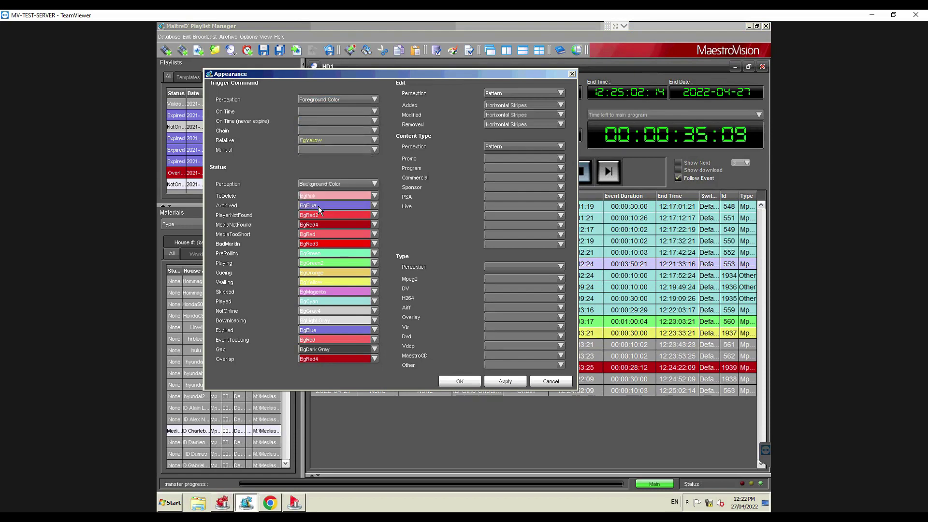
left_click(468, 378)
left_click(424, 356)
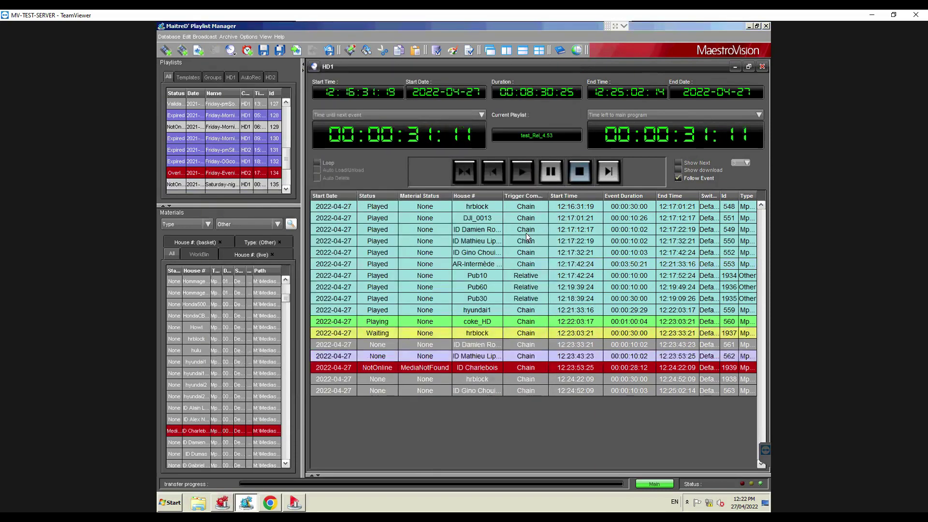
Step: Stop broadcasting HD1 and cue its playlist again to check how the relative Pub10, Pub60 and Pub30 events are displayed
left_click(568, 172)
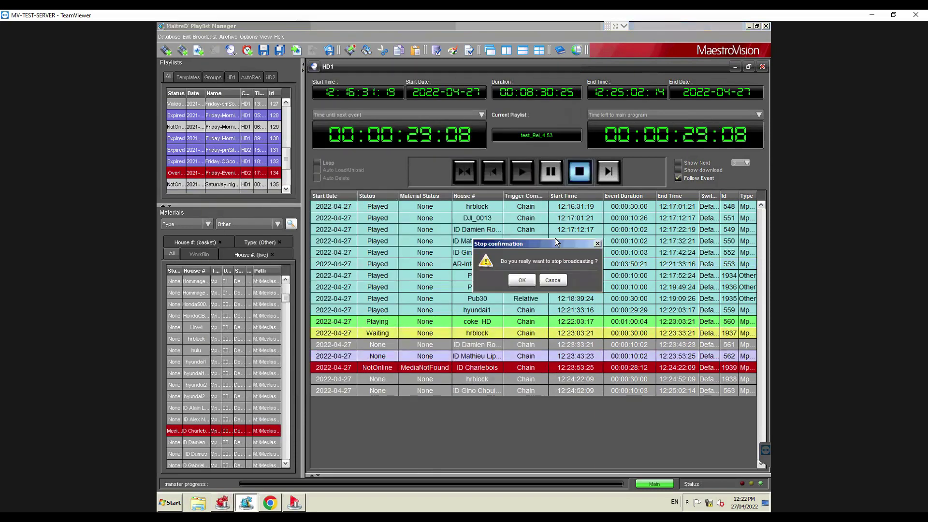
left_click(524, 288)
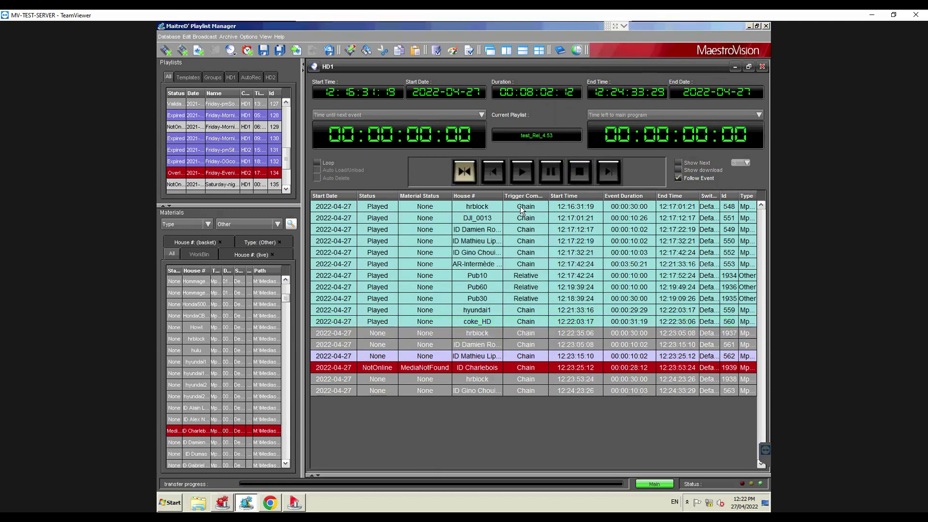
left_click(483, 231)
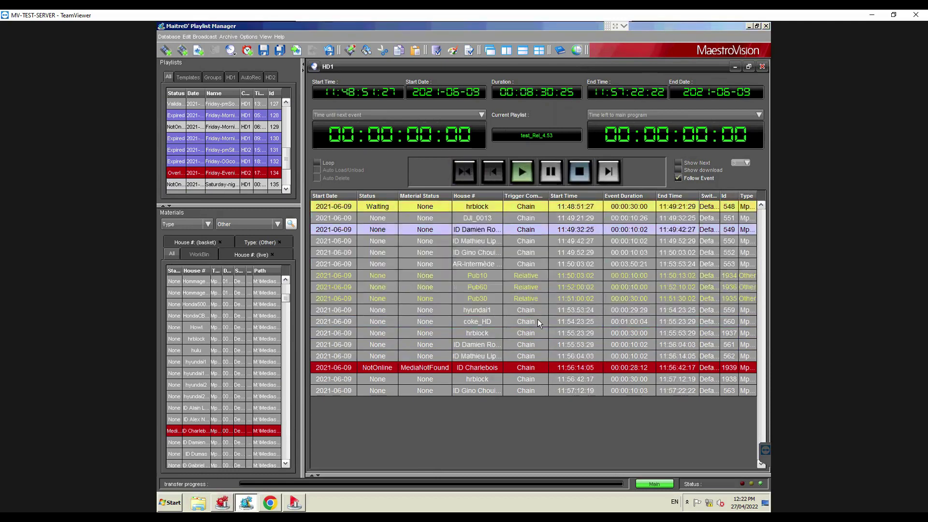
left_click(418, 277)
left_click(531, 291)
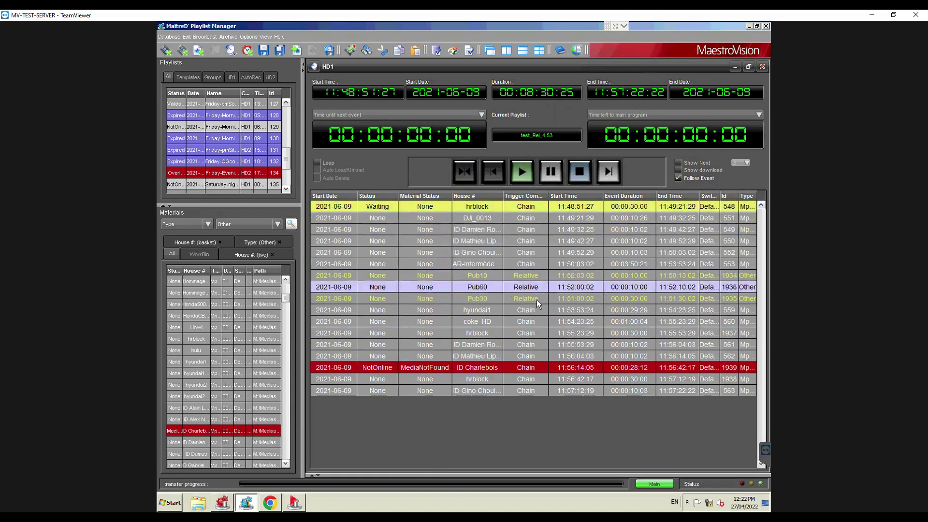
left_click(537, 300)
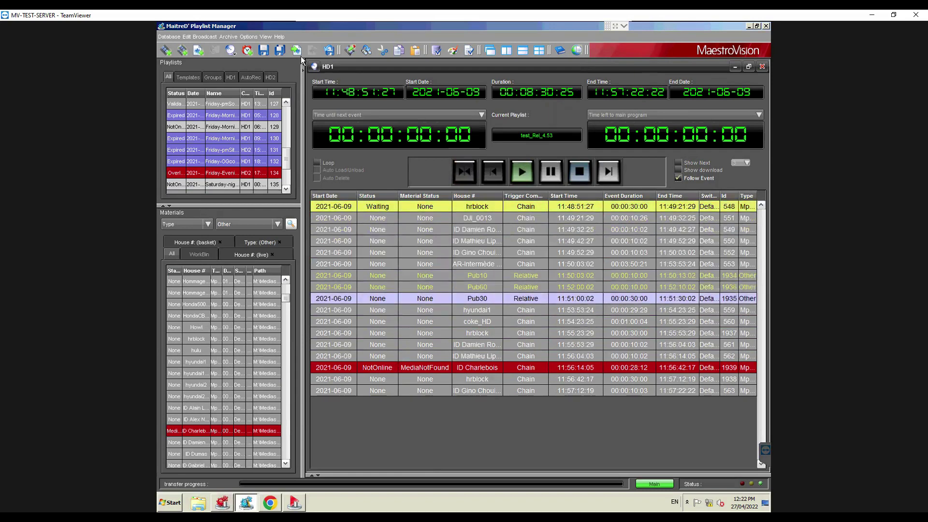
Step: Change the Trigger Command appearance to Pattern with Horizontal Stripes for Relative events, and accept the settings
left_click(455, 52)
left_click(329, 99)
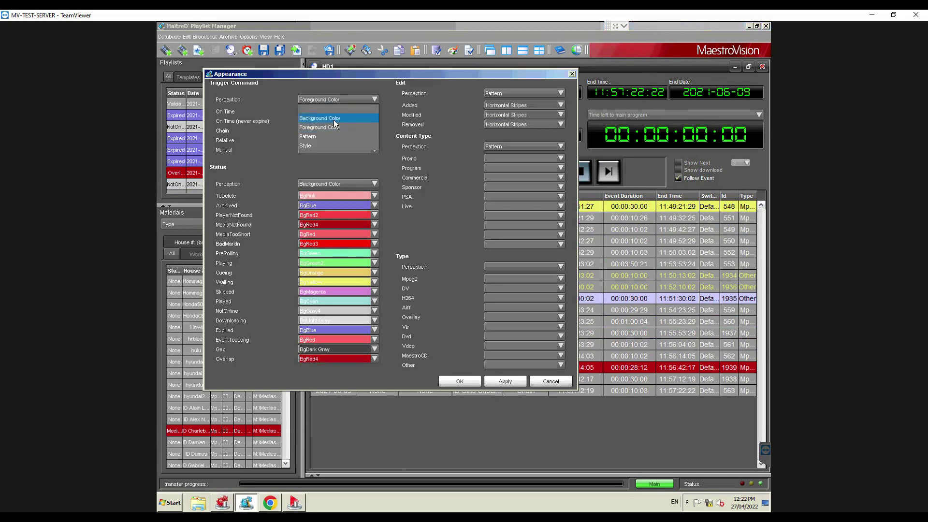
left_click(331, 139)
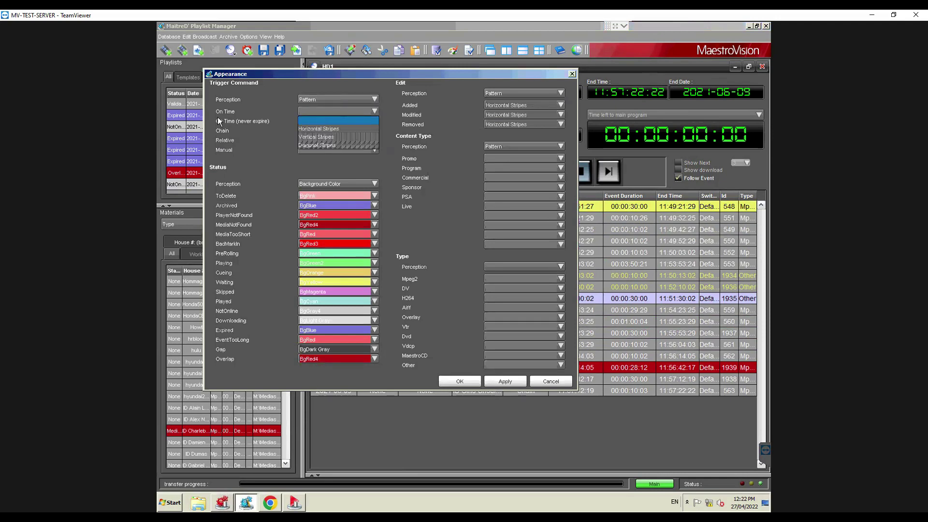
left_click(307, 139)
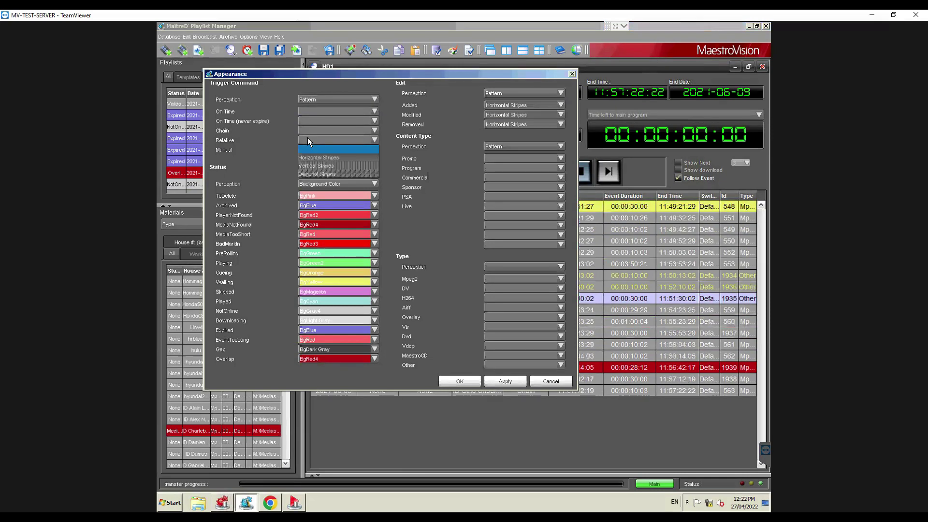
left_click(323, 158)
left_click(459, 382)
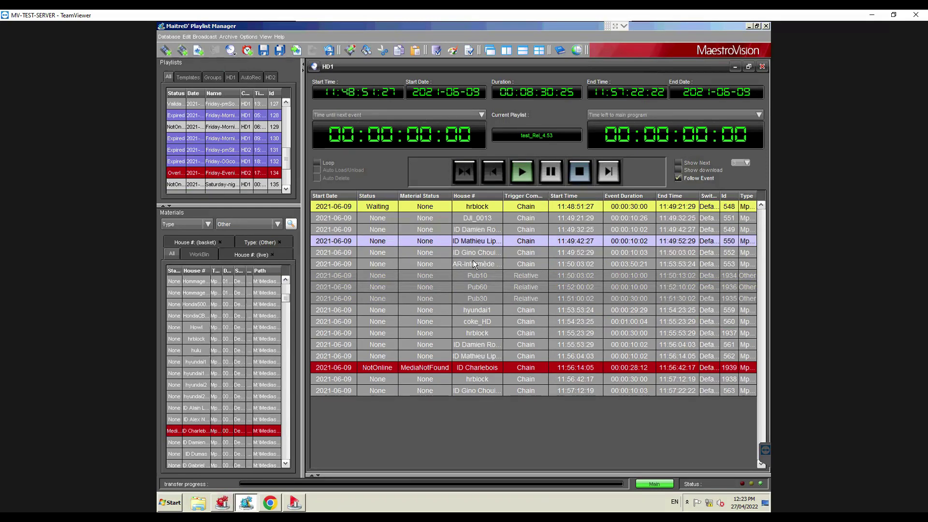
left_click(340, 369)
left_click(380, 345)
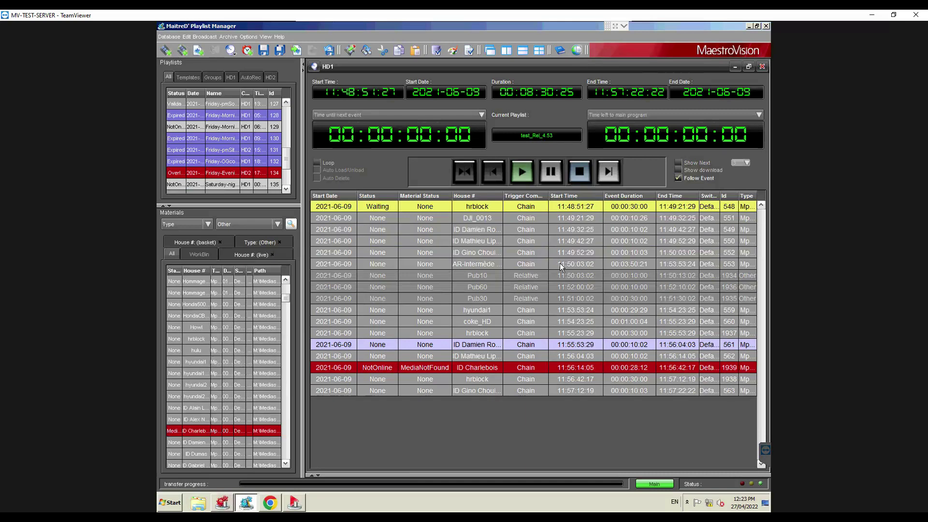
left_click(532, 220)
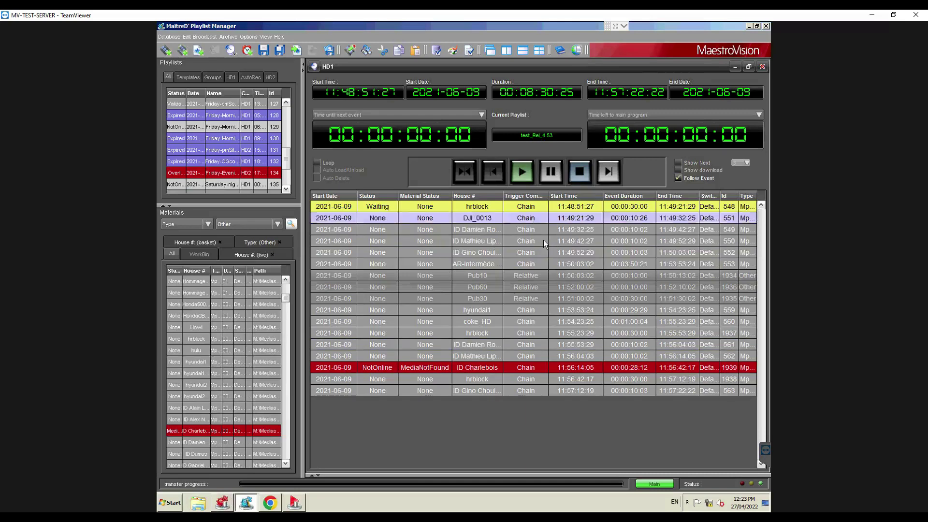
left_click(525, 212)
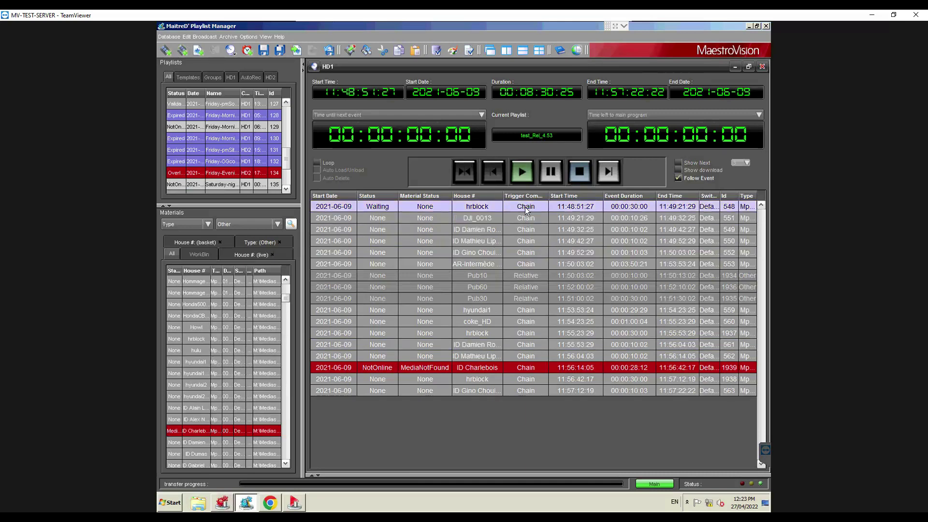
Step: Stop broadcasting HD1, try to set the first hrblock's trigger command to On Time, and cue the playlist
left_click(580, 171)
left_click(523, 281)
left_click(526, 208)
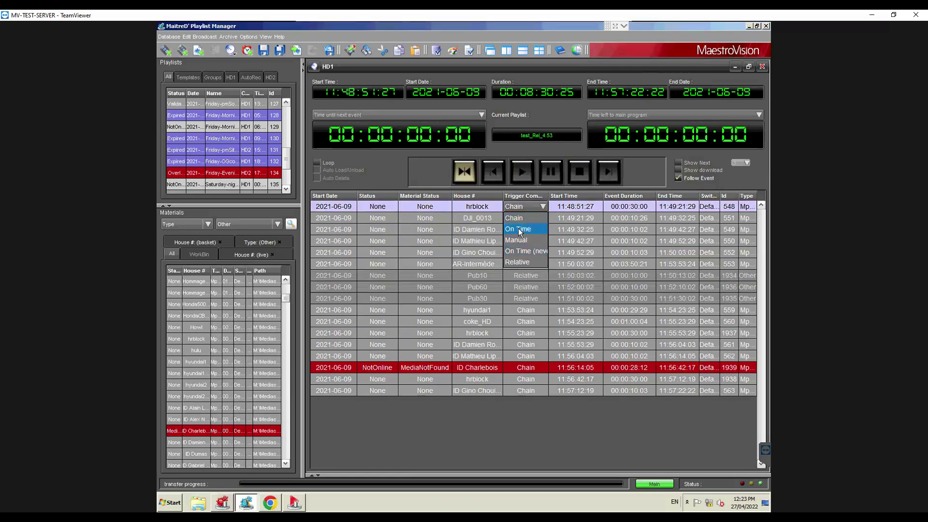
left_click(477, 207)
left_click(461, 175)
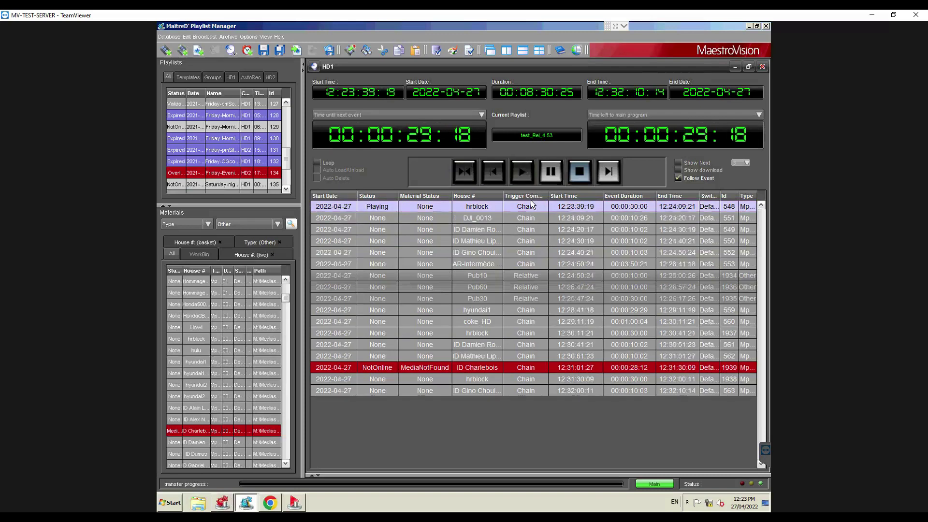
Step: Stop broadcasting HD1 and set the first hrblock event's trigger command to On Time
left_click(588, 165)
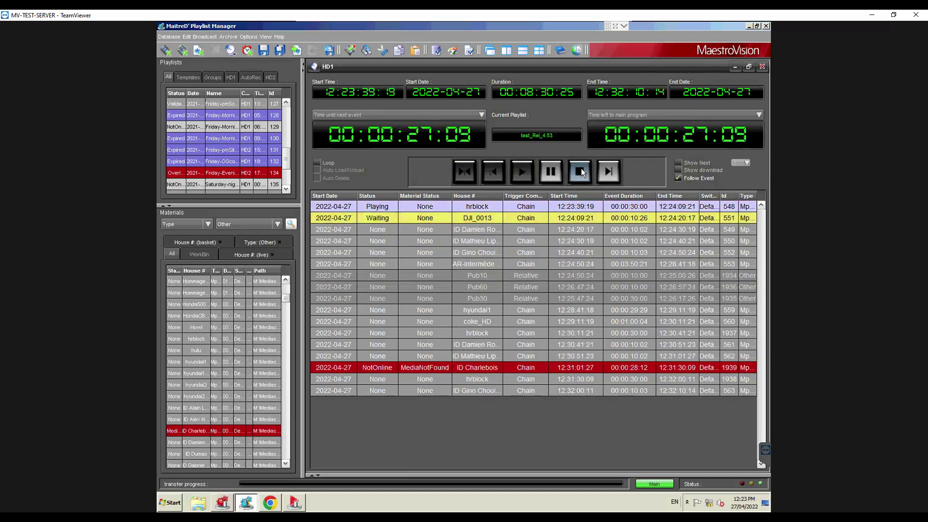
left_click(521, 279)
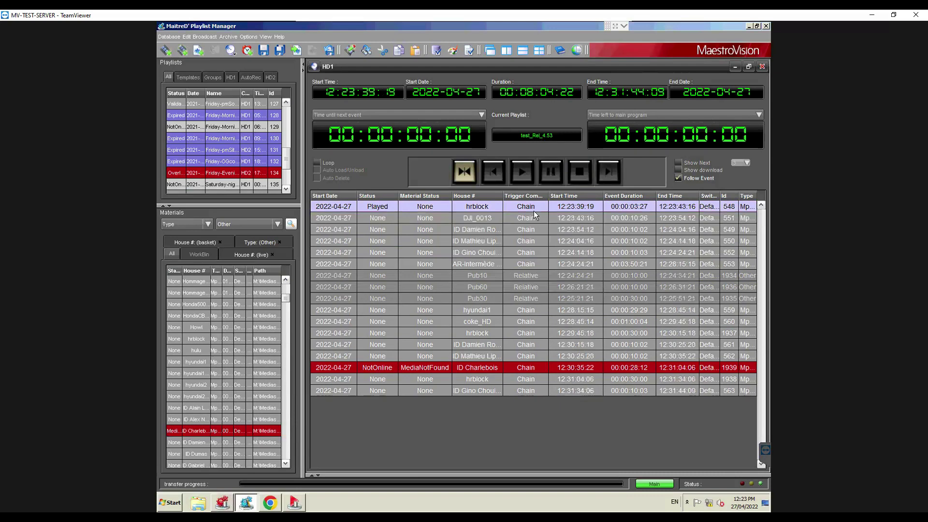
left_click(536, 207)
left_click(517, 233)
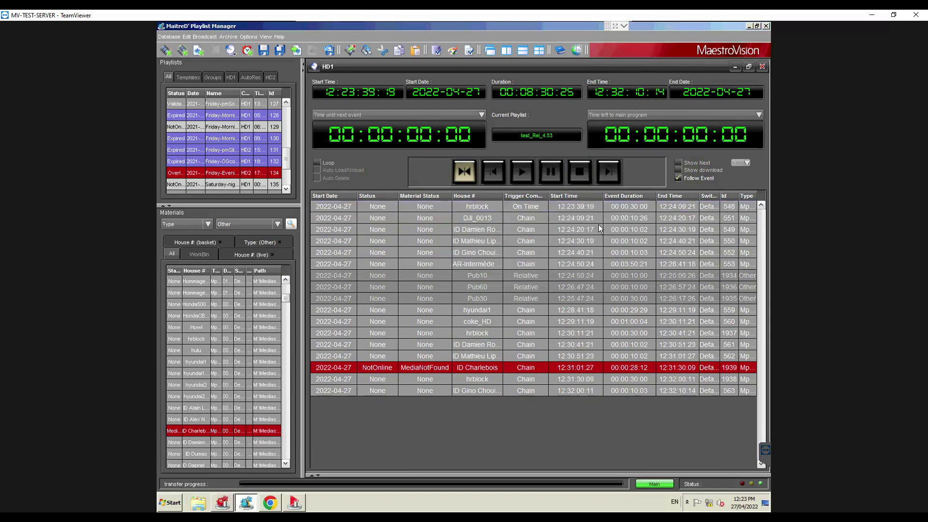
Step: Set the first hrblock event's start time to 12:24:00:02 and cue the HD1 playlist
left_click(567, 207)
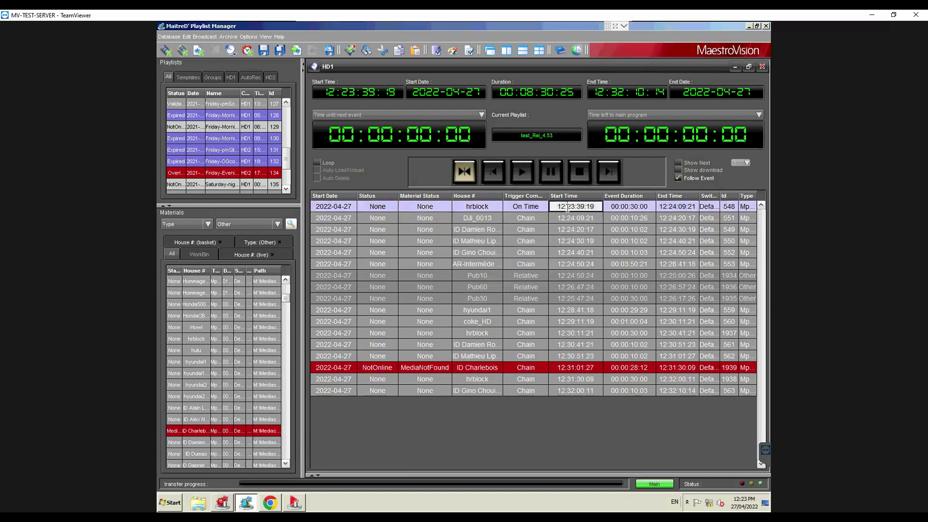
type("00:02")
key("Return")
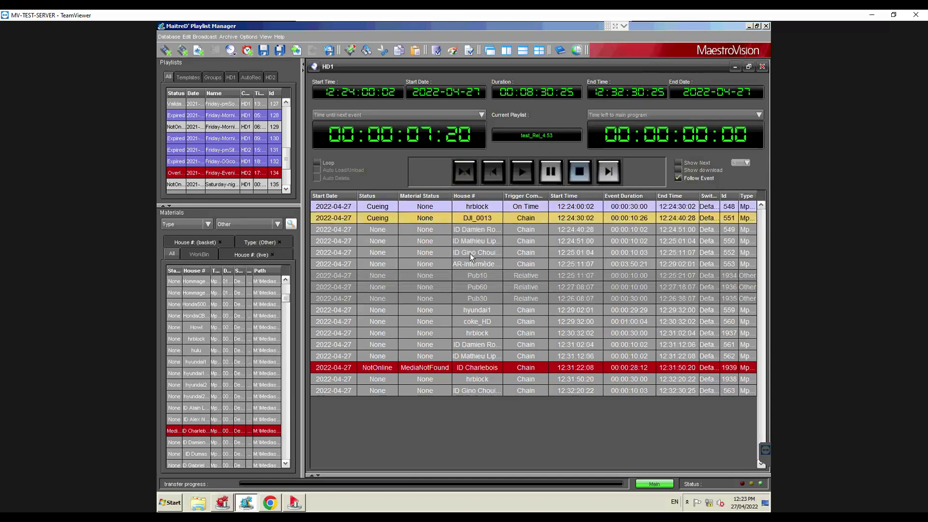
left_click(470, 253)
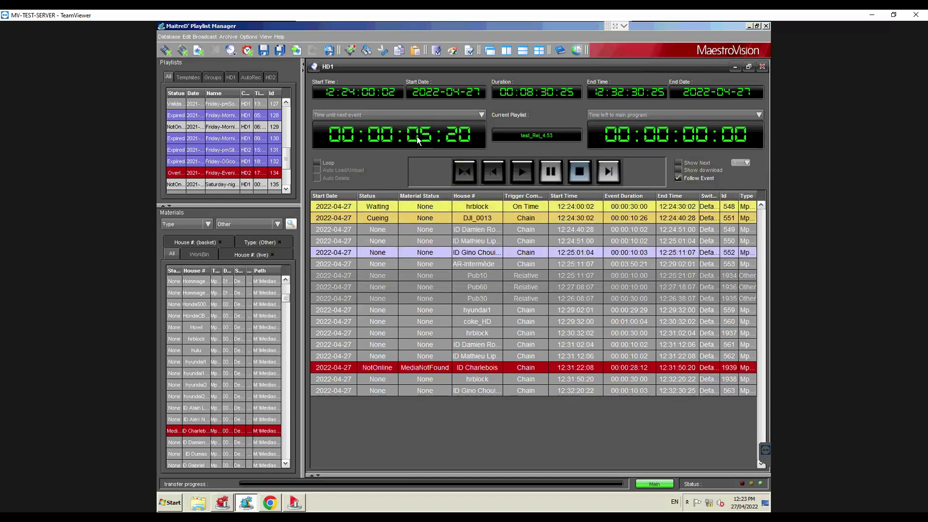
Step: Change the coke_HD event's trigger command to On Time in the HD1 playlist
left_click(523, 321)
left_click(521, 323)
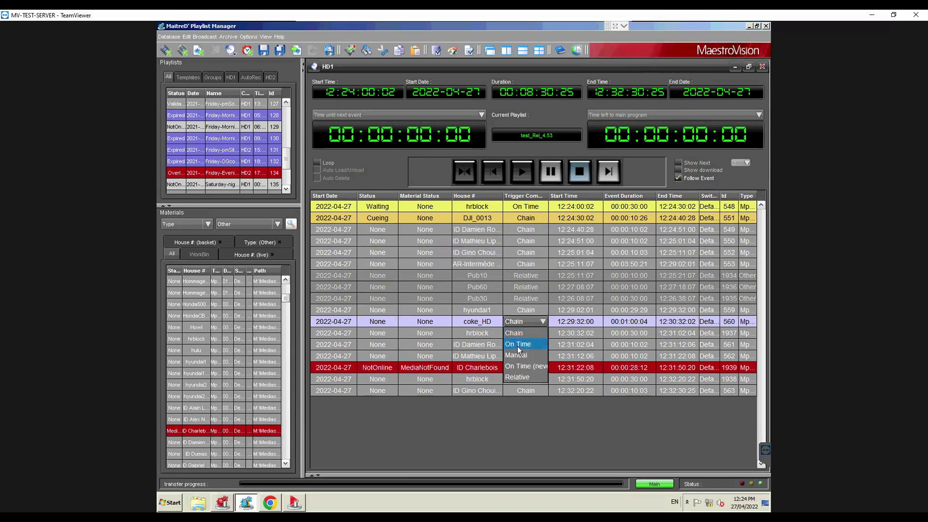
left_click(518, 345)
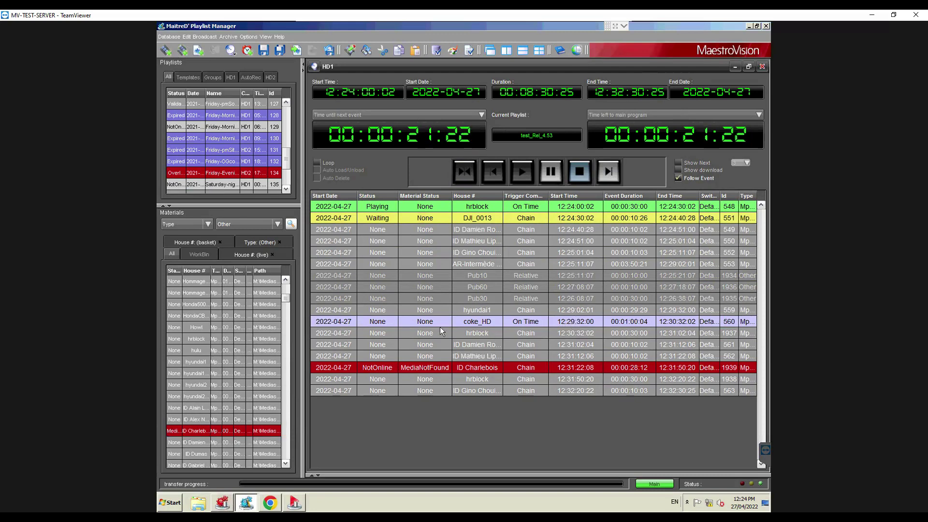
Step: Insert the hyundai2 material between hyundai1 and coke_HD in the HD1 playlist
left_click(173, 387)
left_click_drag(179, 384, 527, 316)
mouse_move(368, 332)
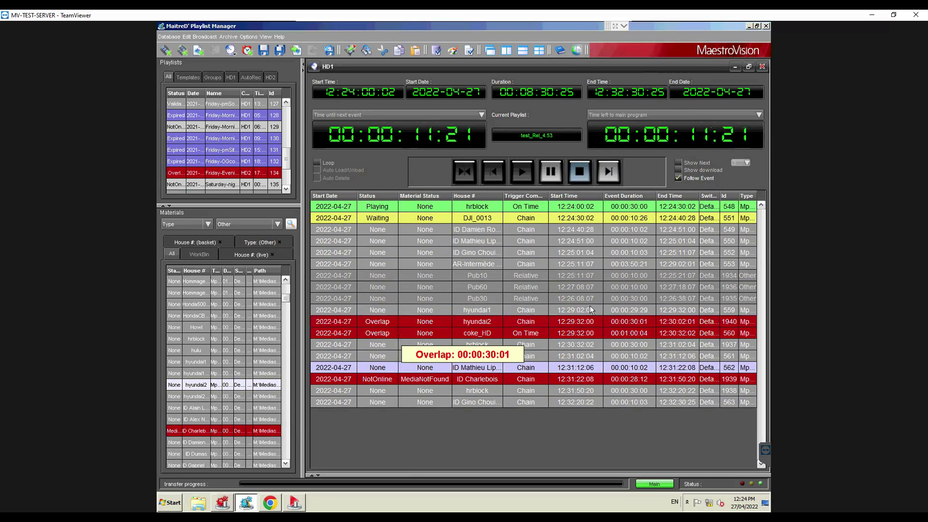
Step: Check the overlap between hyundai2 and the On Time coke_HD event against the preceding hyundai1
left_click(627, 310)
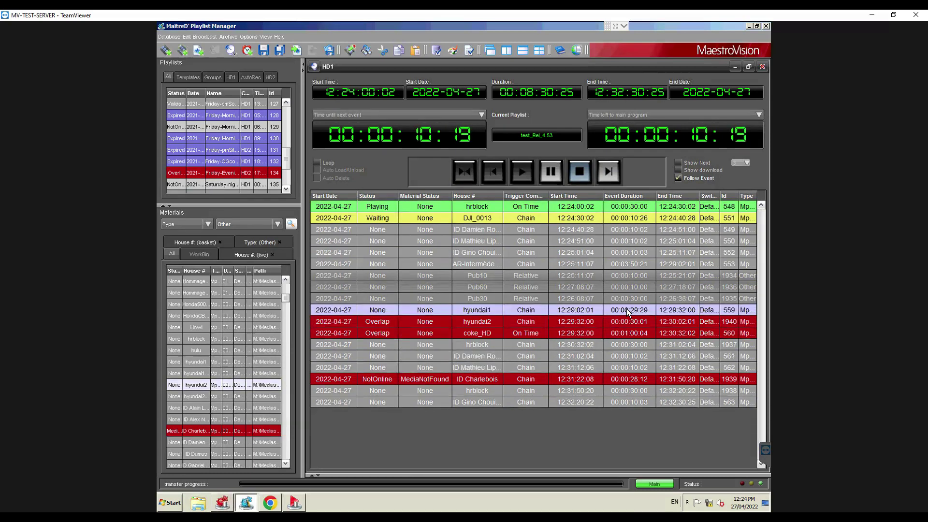
left_click(521, 334)
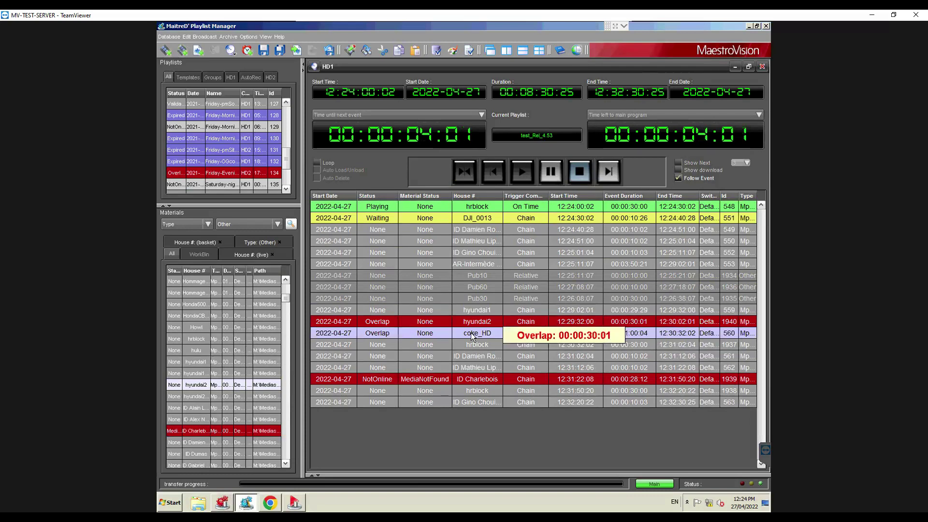
left_click(532, 314)
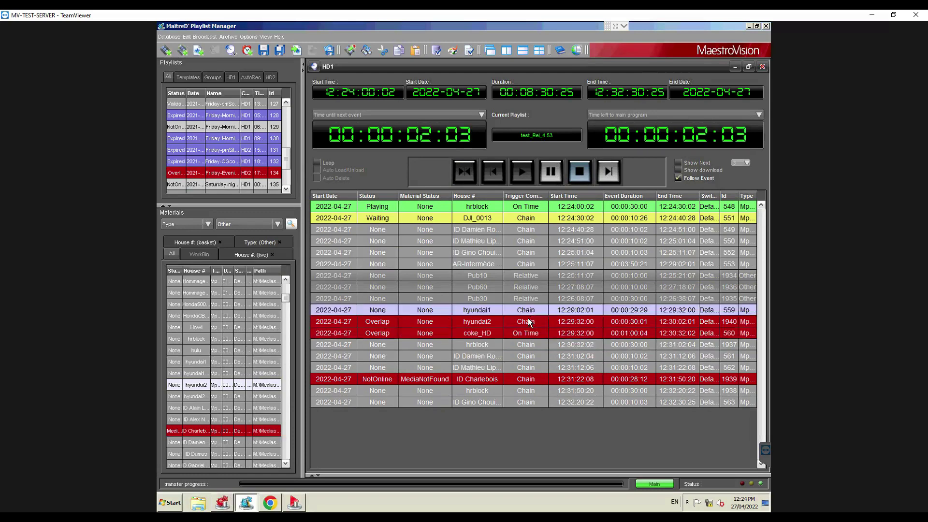
Step: Delete both the hyundai1 and hyundai2 events placed before coke_HD in HD1
left_click(528, 318)
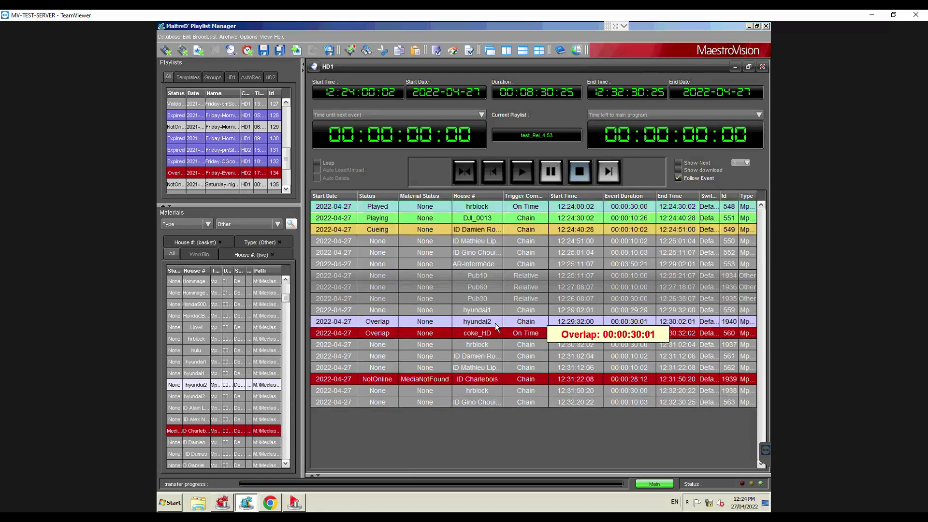
left_click(438, 310, "ctrl")
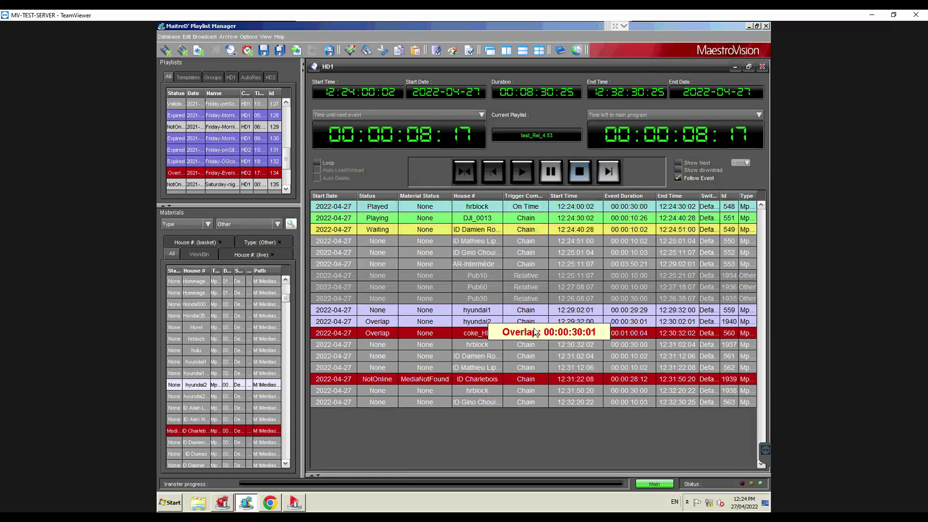
key("Delete")
left_click(429, 345)
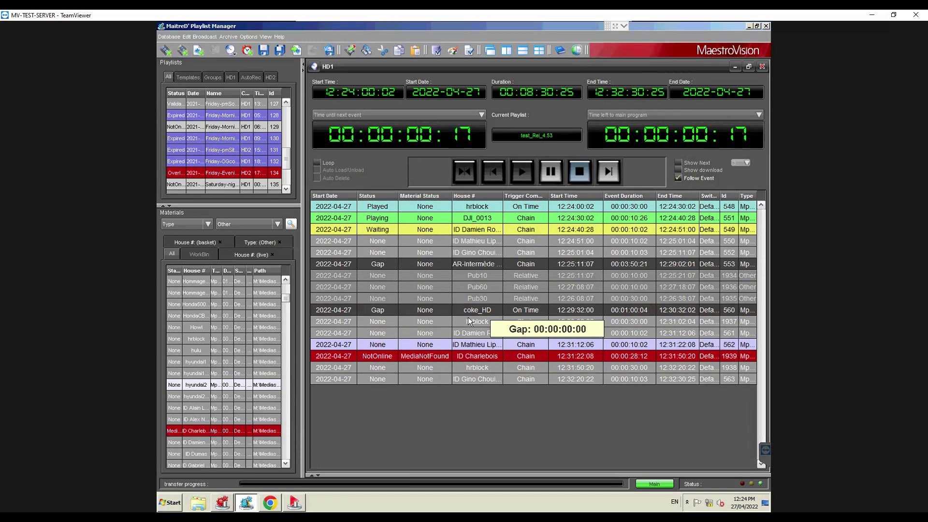
Step: Check the gap indications on the AR-Interméde and coke_HD events during playout
left_click(488, 322)
mouse_move(512, 266)
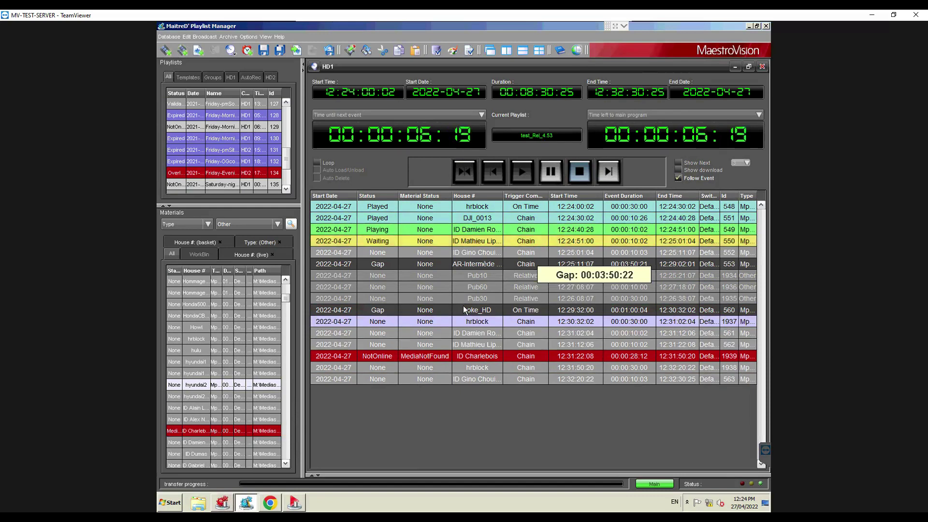
left_click(514, 311)
left_click(481, 310)
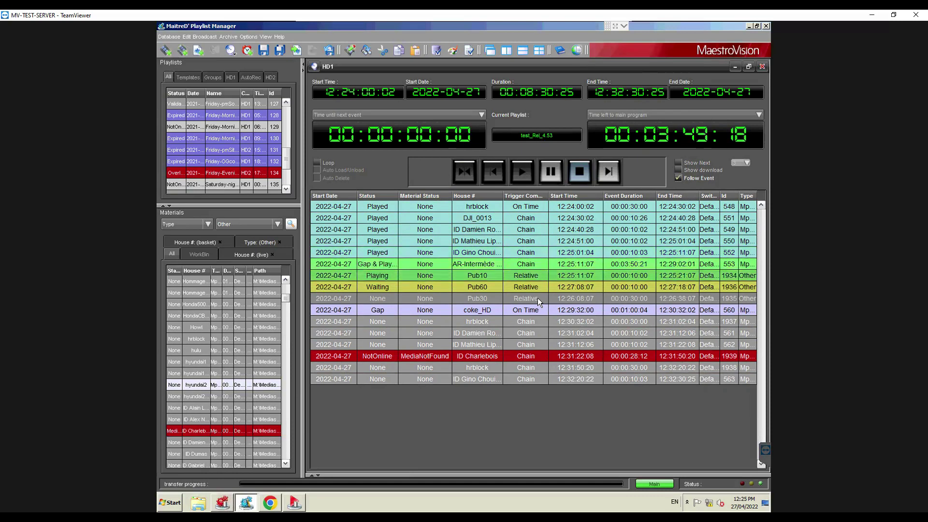
Step: Stop broadcasting the HD1 playlist and select the Pub60 event
left_click(580, 172)
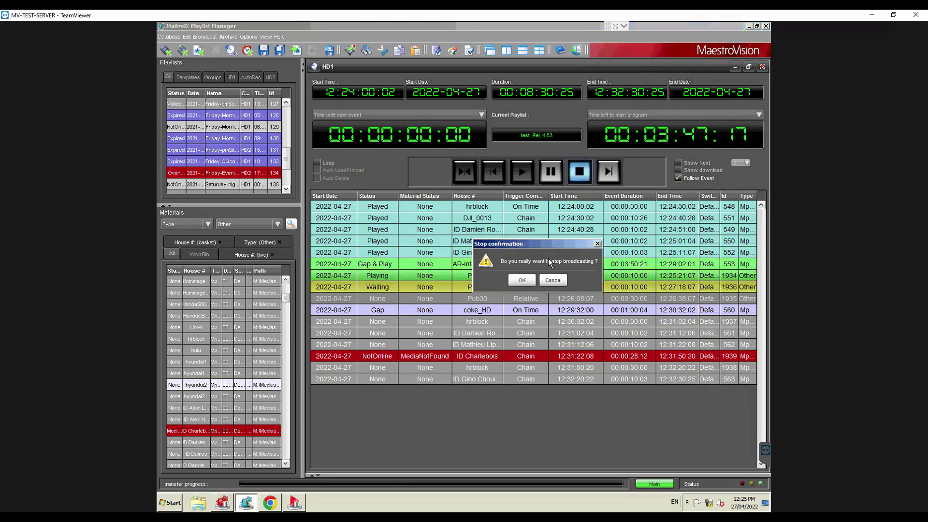
left_click(522, 281)
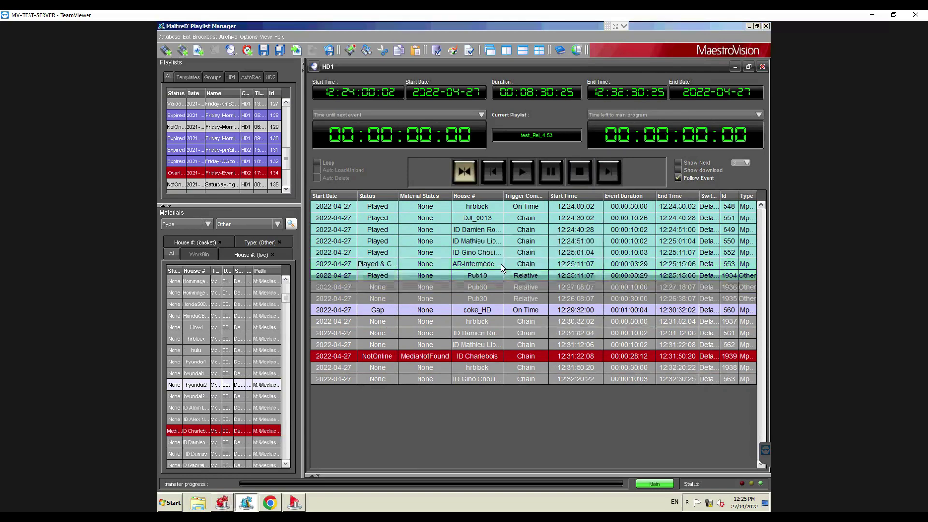
left_click(447, 288)
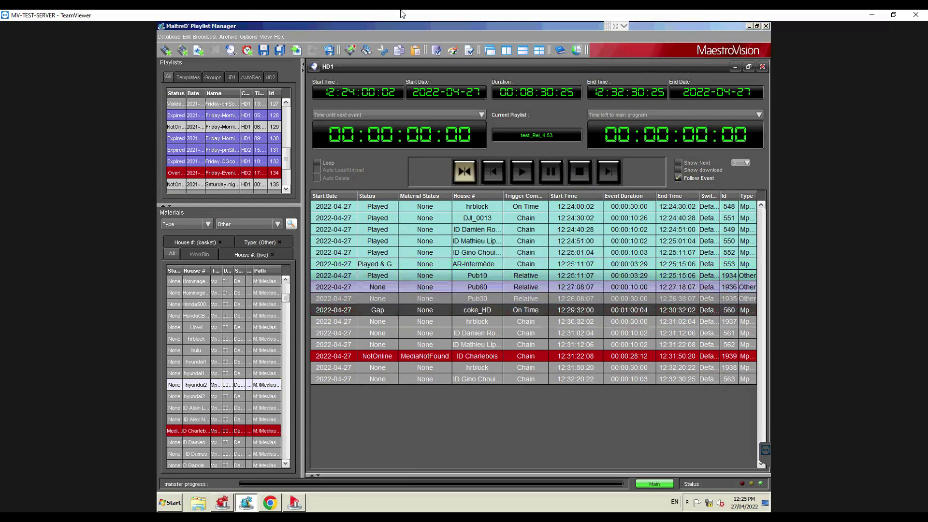
Step: Clear the Trigger Command perception in the appearance settings and accept them
left_click(454, 51)
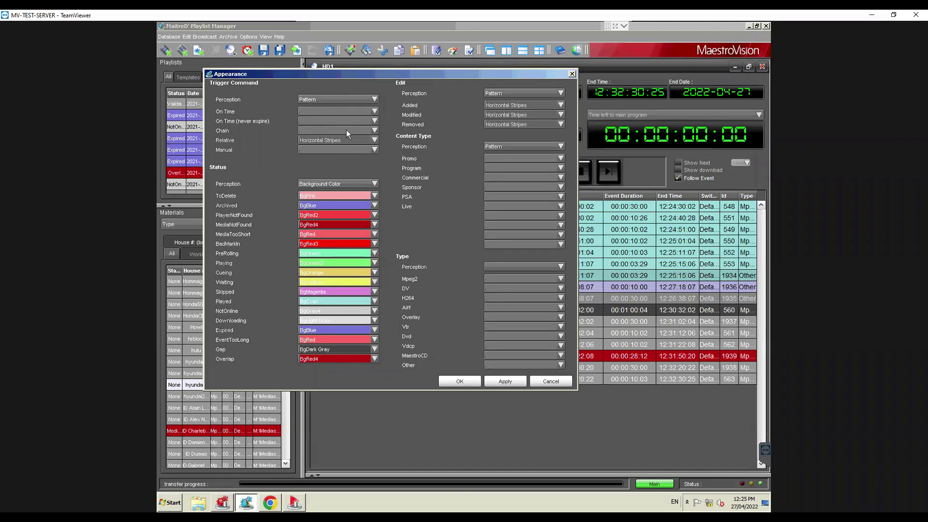
left_click(306, 100)
left_click(308, 118)
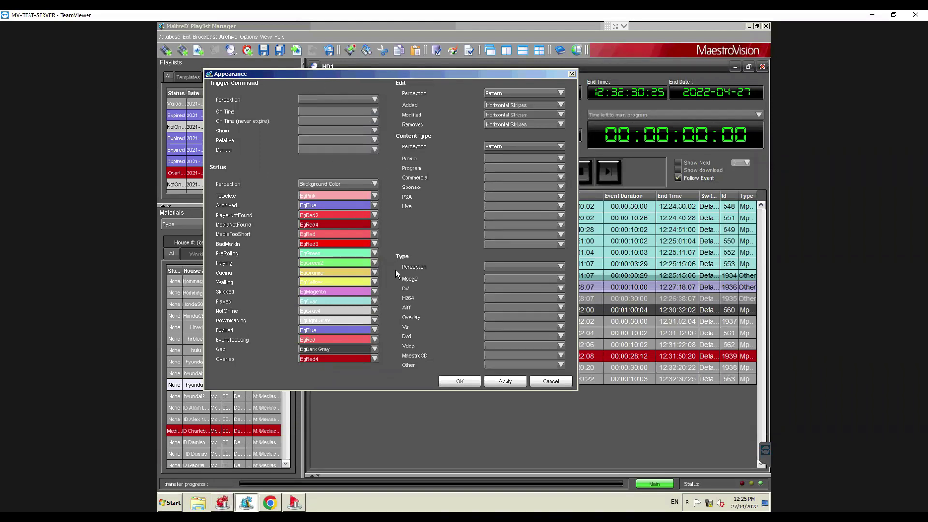
left_click(459, 382)
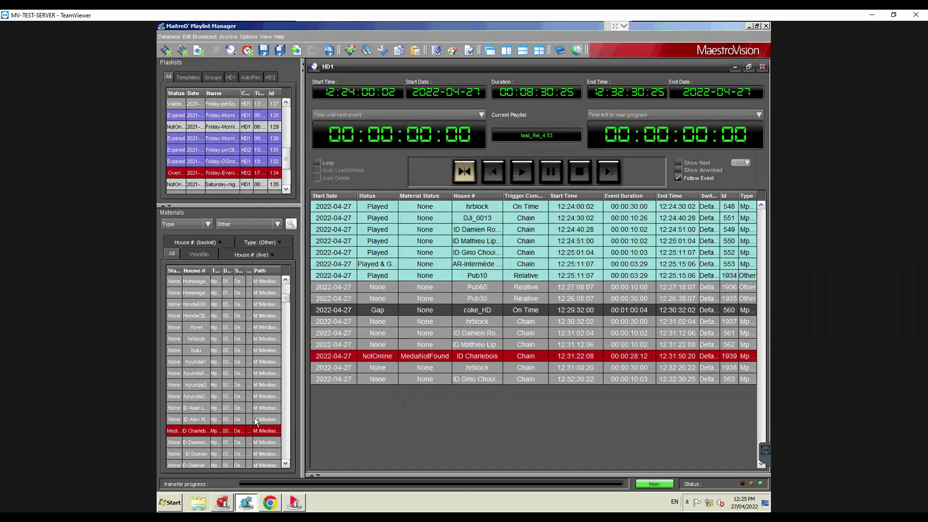
Step: Open the red material with missing media in the Material Editor, review its properties, and close the editor
right_click(233, 431)
left_click(257, 379)
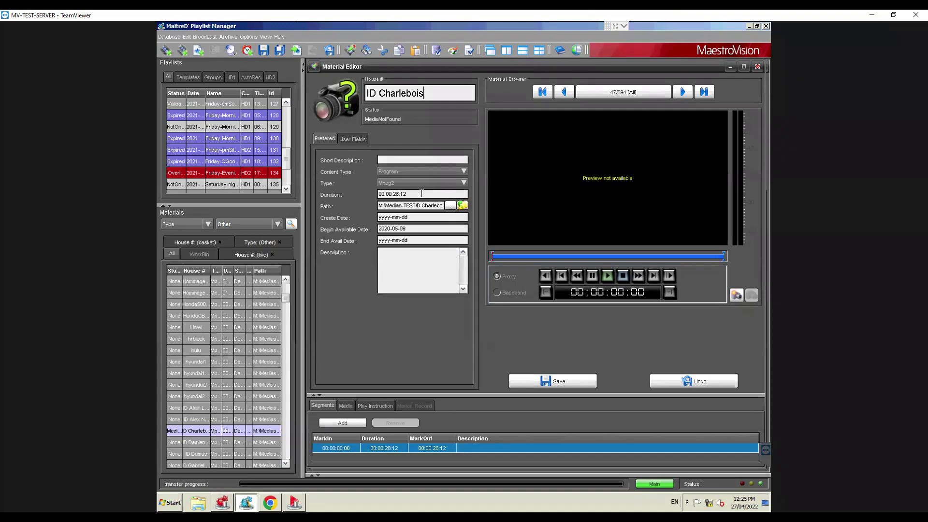
left_click(380, 258)
left_click(757, 67)
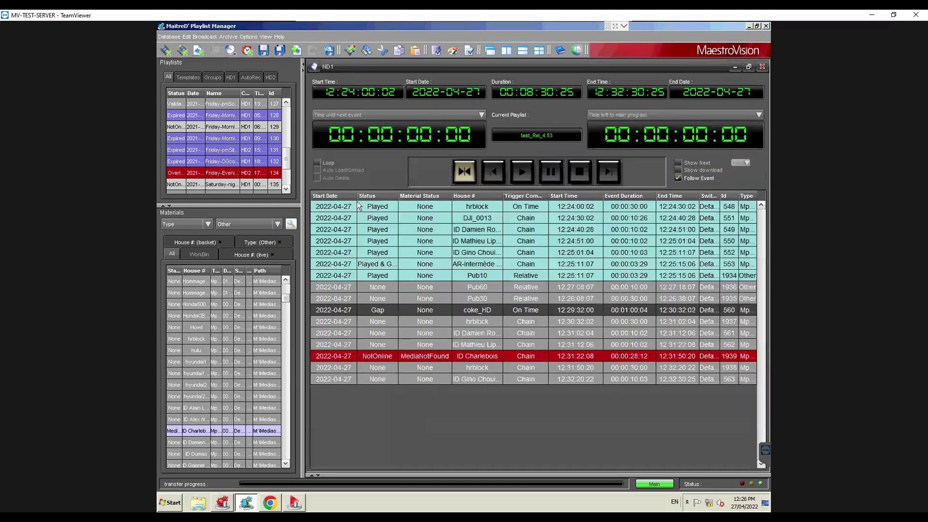
Step: Open the AutoRec broadcast window and reposition it over the HD1 window
left_click(231, 50)
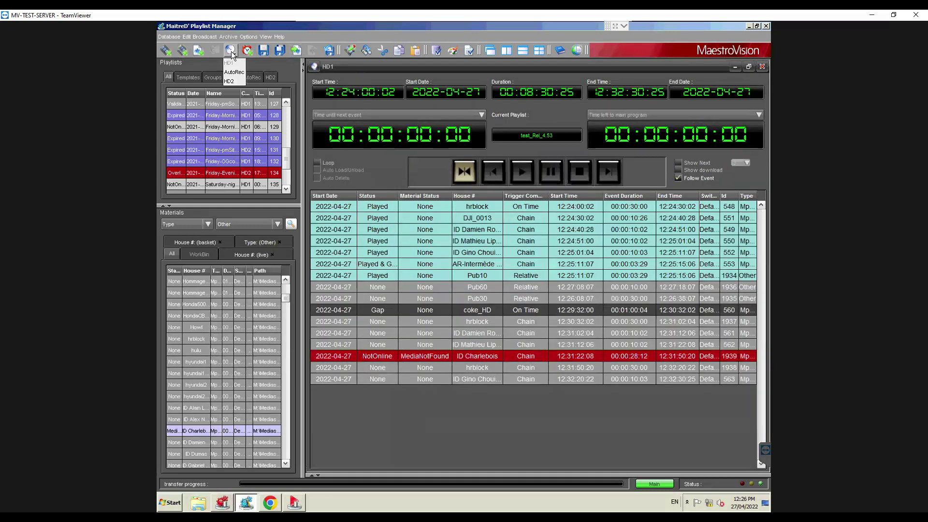
left_click(234, 71)
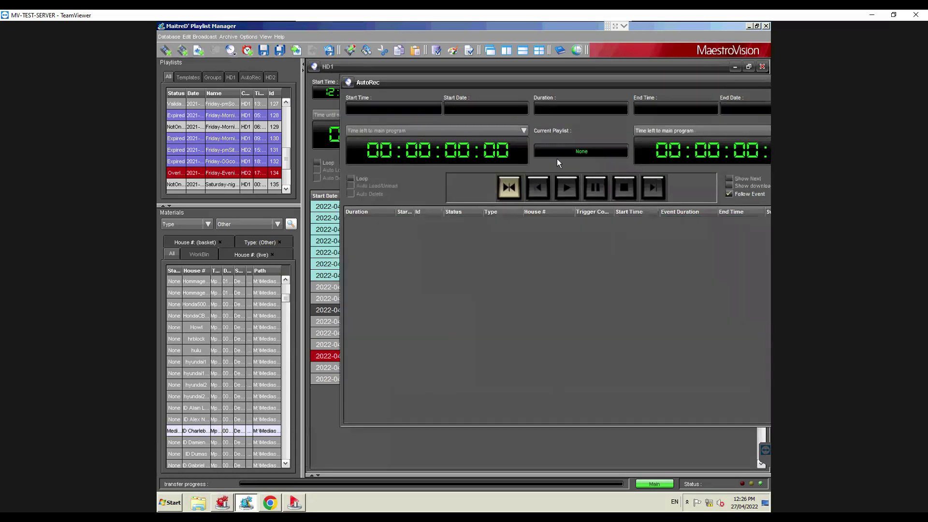
left_click_drag(409, 76, 439, 78)
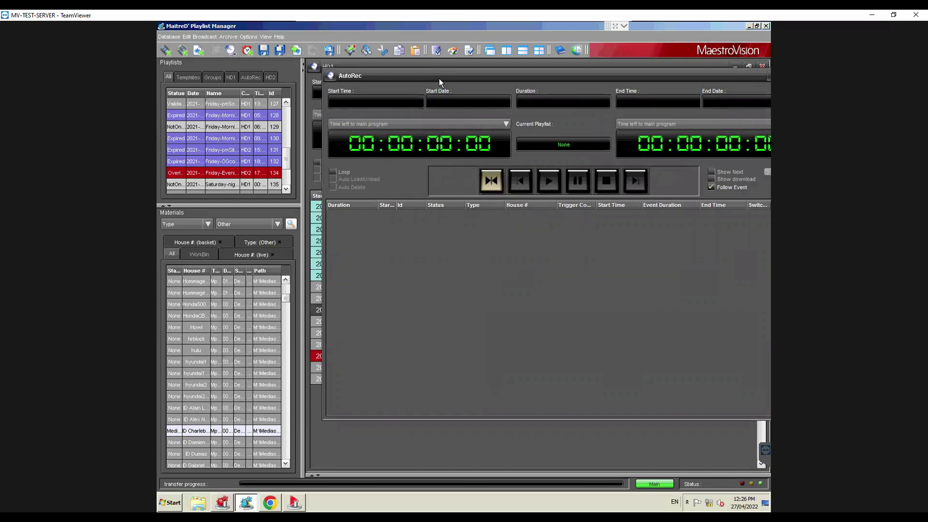
left_click_drag(377, 93, 465, 94)
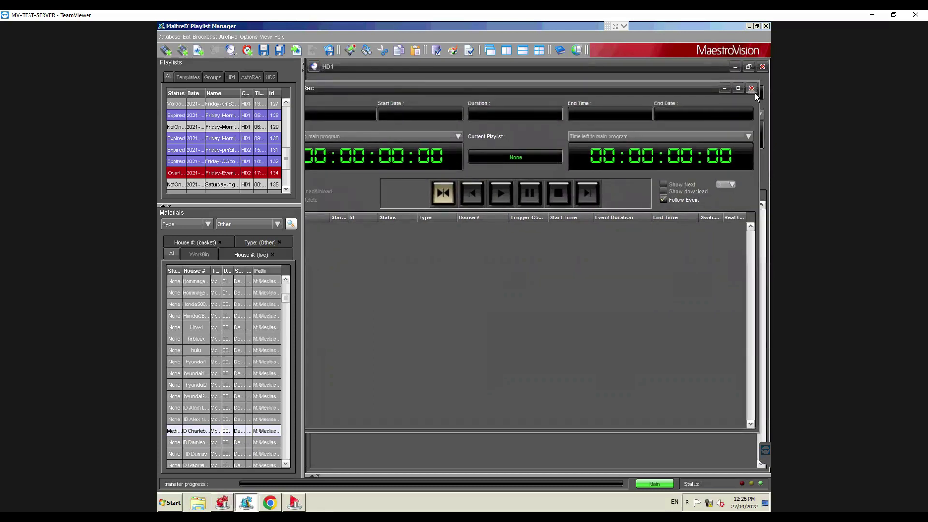
left_click_drag(649, 91, 722, 84)
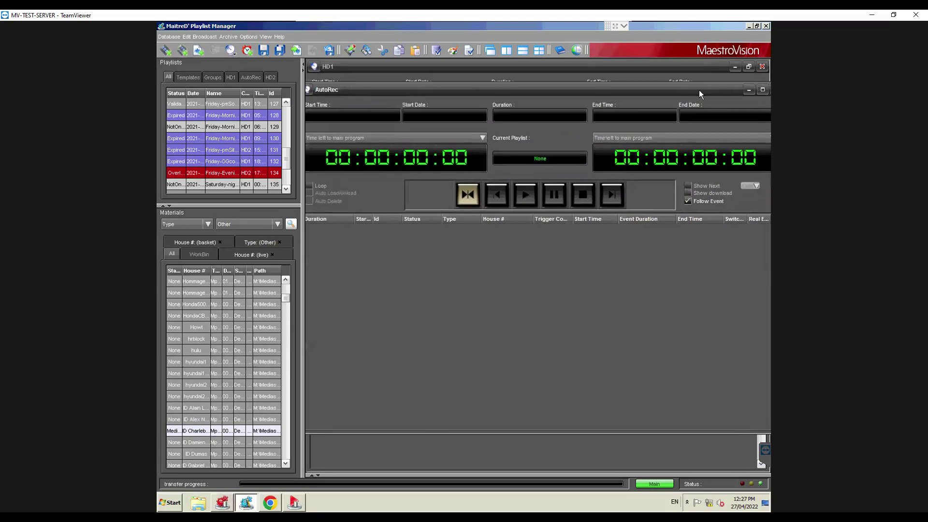
Step: Minimize the AutoRec window and stop the HD1 playlist with the first hrblock event selected
left_click(745, 91)
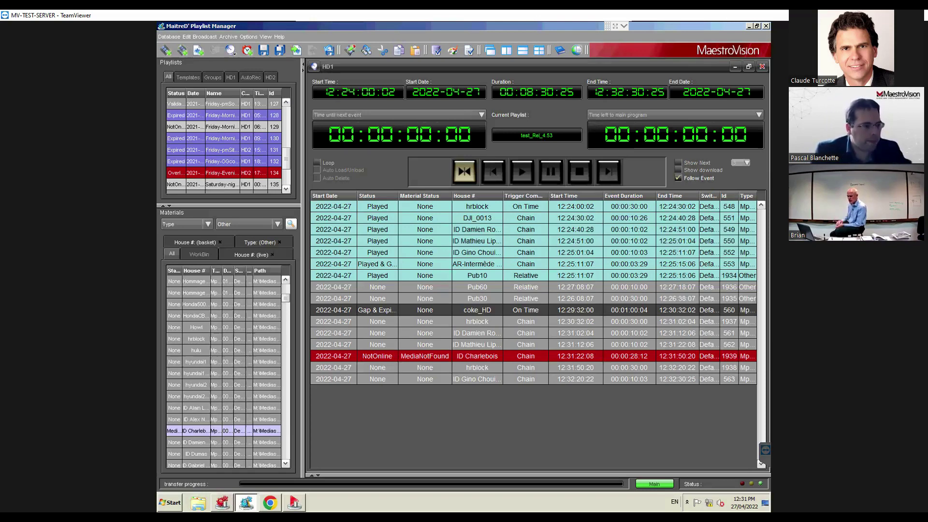
mouse_move(627, 274)
left_click(497, 207)
left_click(459, 180)
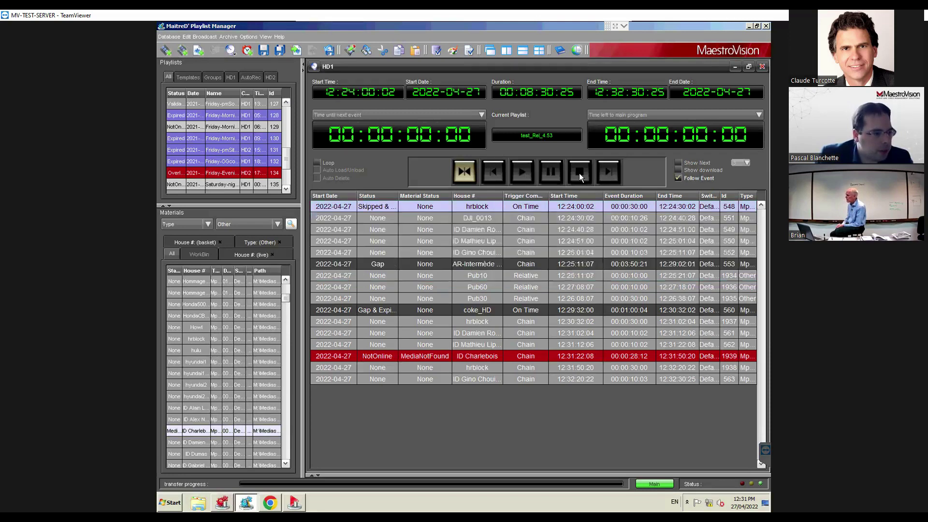
Step: Set the trigger command of the coke_HD event and of the first hrblock event to Chain
left_click(521, 310)
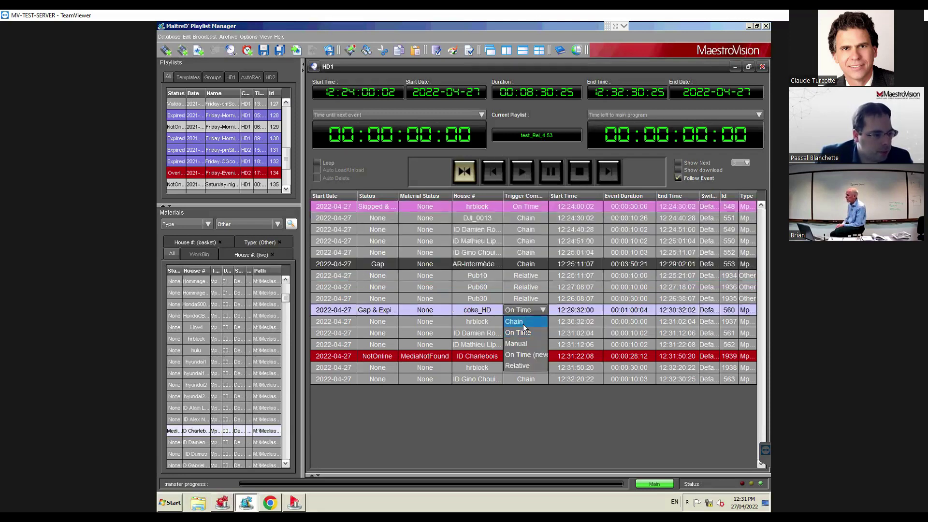
left_click(525, 324)
left_click(527, 208)
left_click(527, 208)
left_click(526, 225)
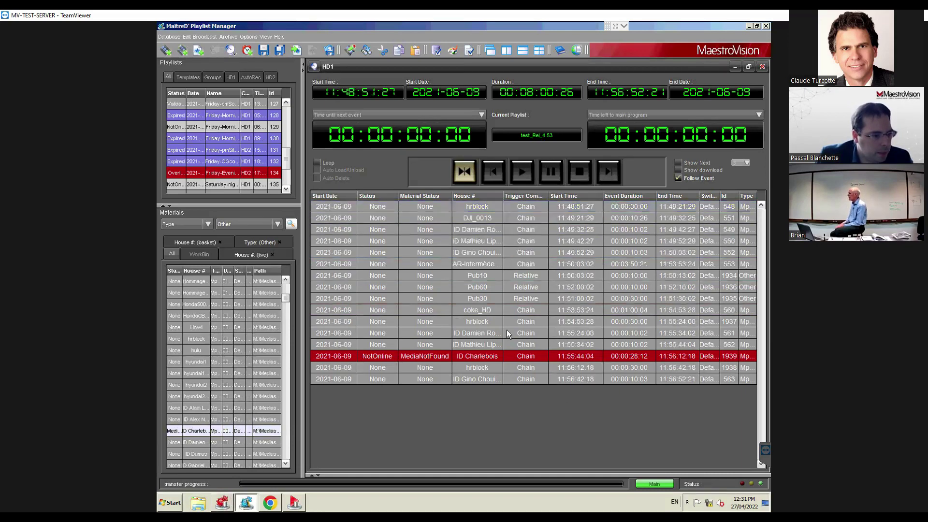
Step: Select the AR-Intermède event just above Pub10 and widen the End Time column
left_click(550, 280)
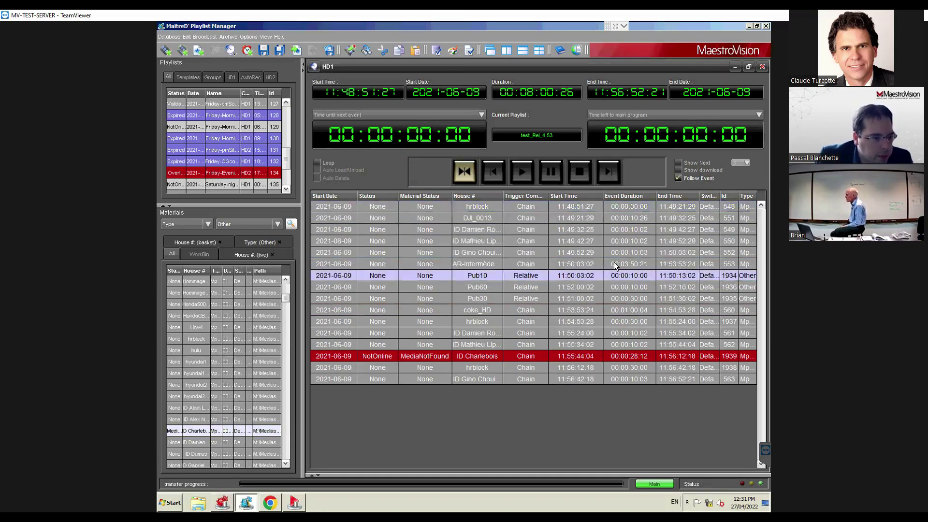
key("Up")
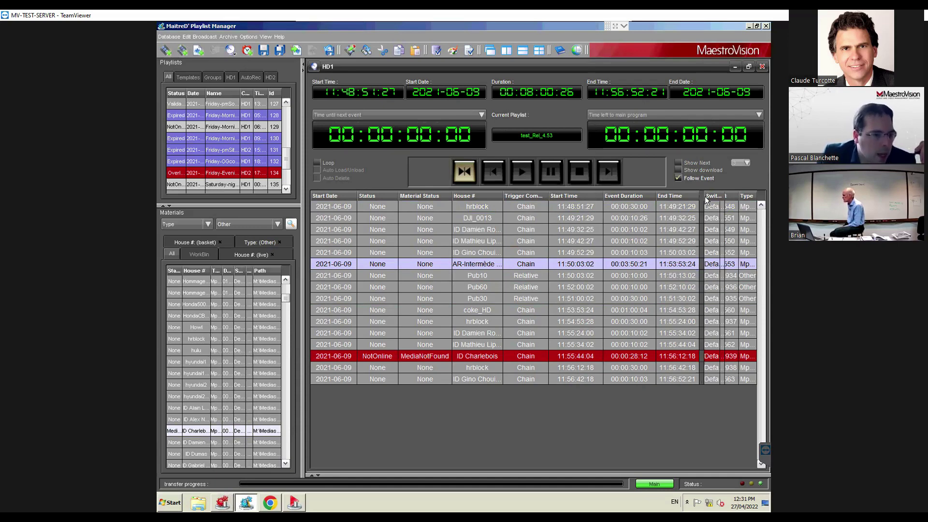
left_click_drag(700, 196, 711, 196)
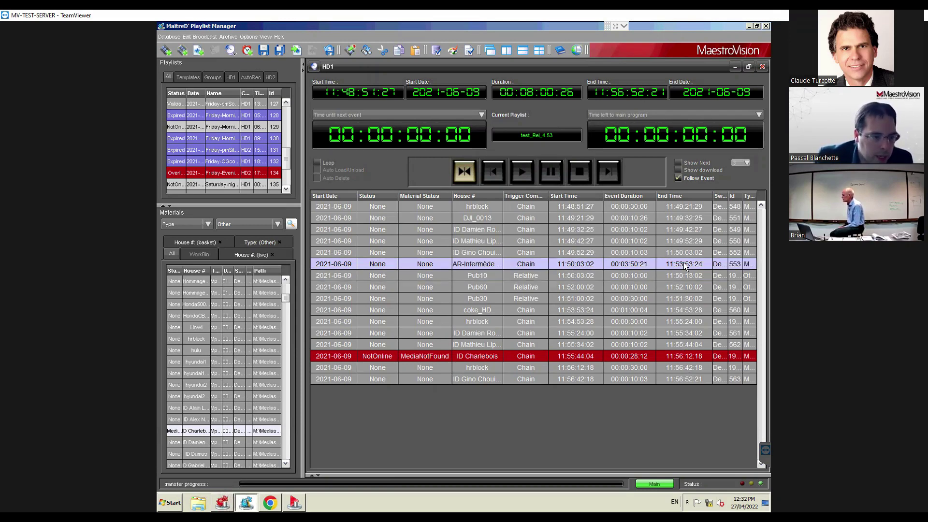
Step: Move the Pub30 event above Pub60 so the relative events follow their start-time order
left_click(574, 278)
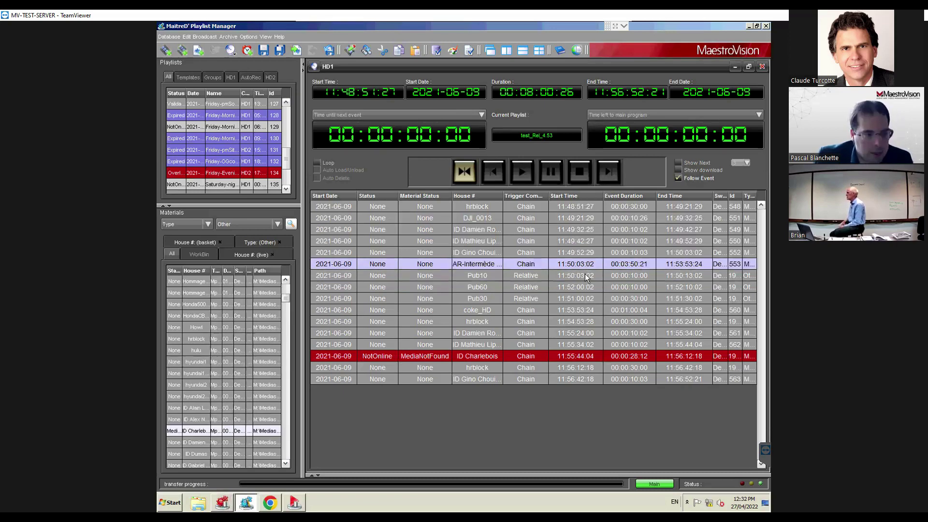
left_click(543, 290)
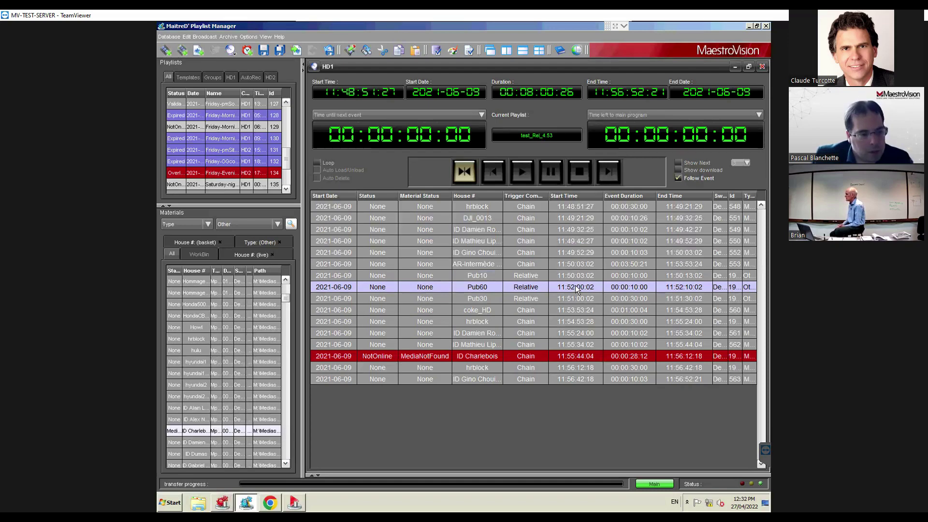
left_click(574, 265)
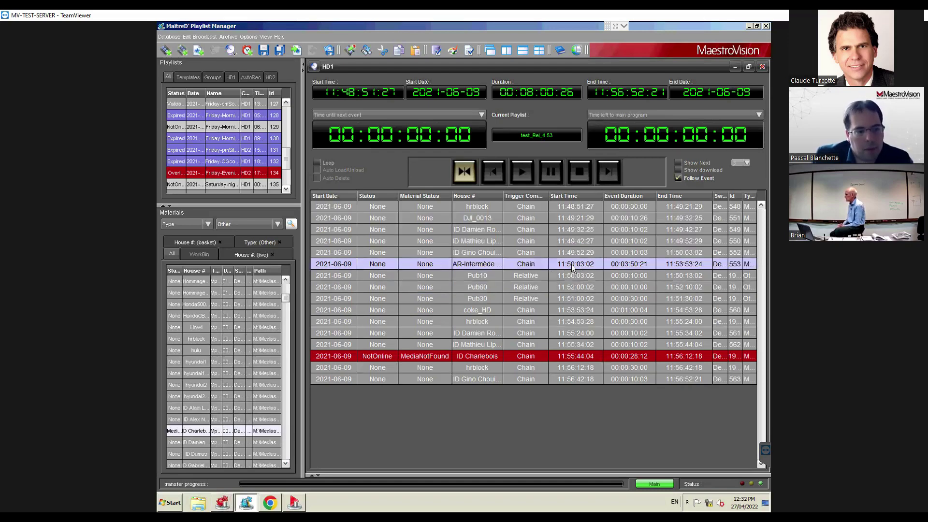
left_click(575, 297)
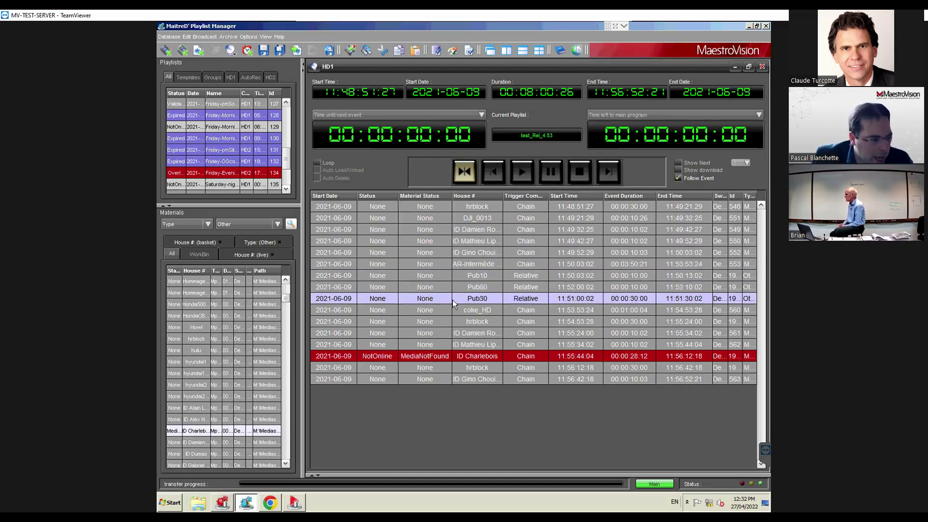
left_click_drag(323, 296, 329, 282)
left_click(581, 288)
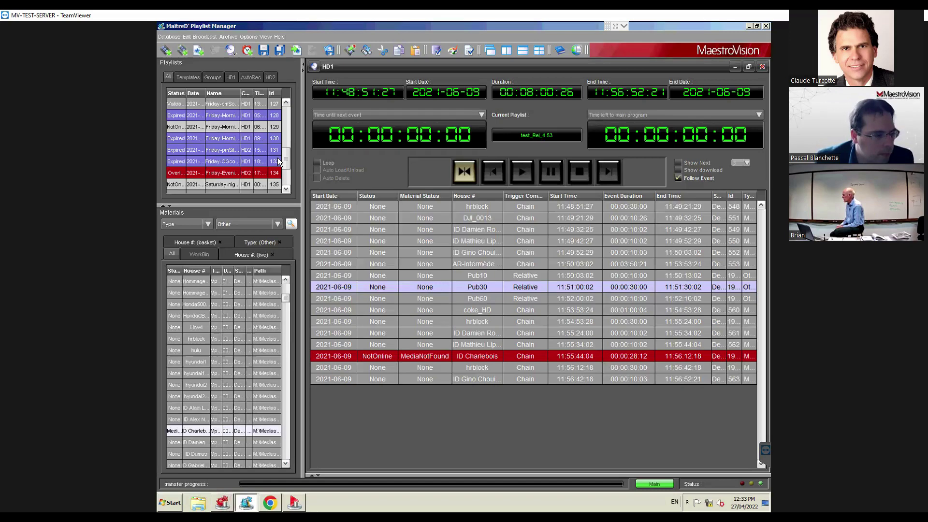
Step: Select Pub10 together with the AR-Intermède event, and review the trigger command options available for Pub10
left_click(498, 279)
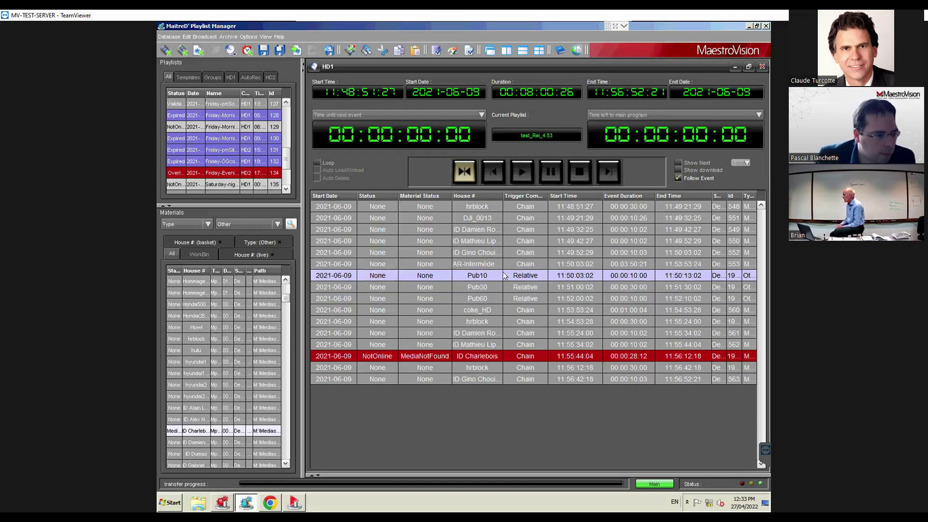
left_click(537, 265, "shift")
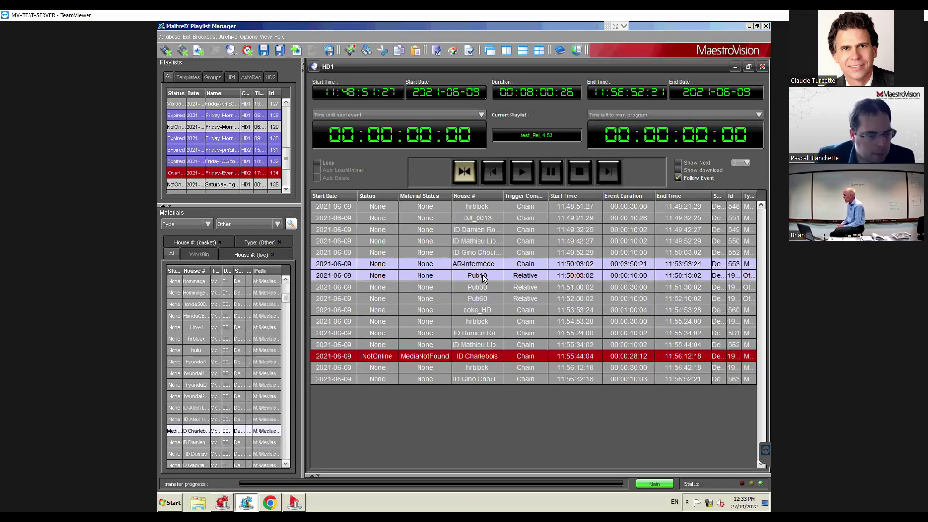
left_click(530, 274)
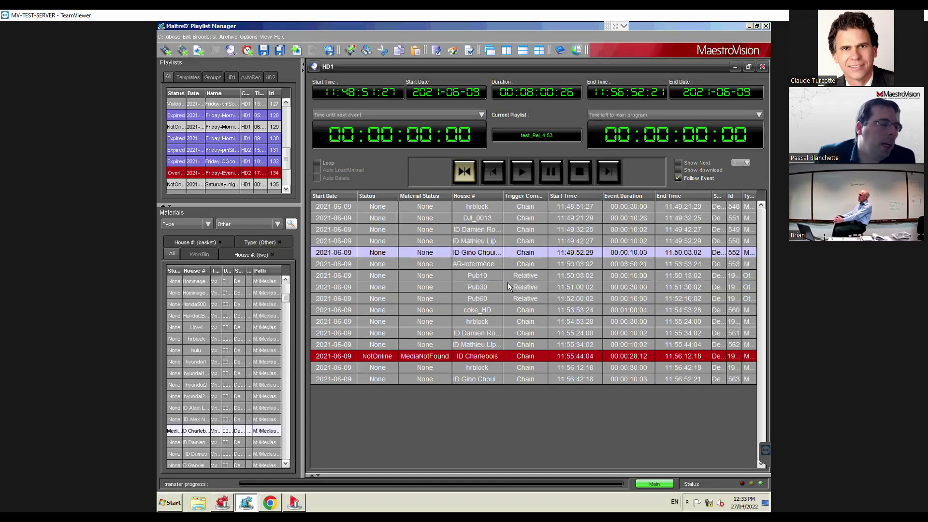
left_click(534, 280)
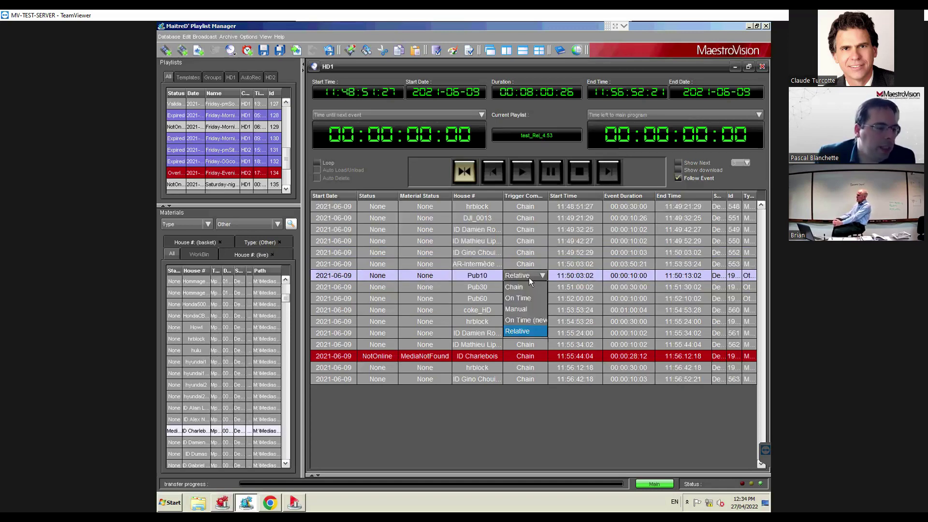
left_click(531, 267)
left_click(578, 281)
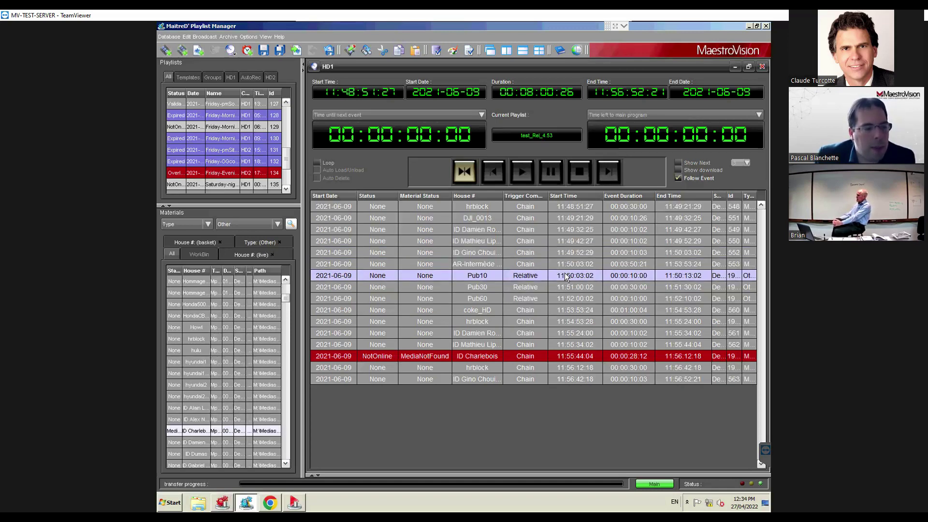
Step: Set the start time of the Pub10 event to 11:50:08:02 and select that event
left_click(562, 269)
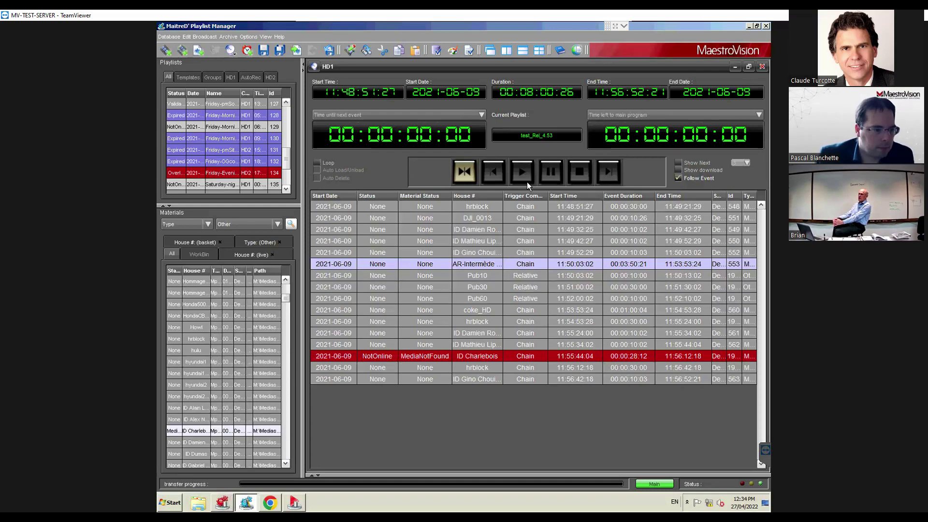
left_click(580, 275)
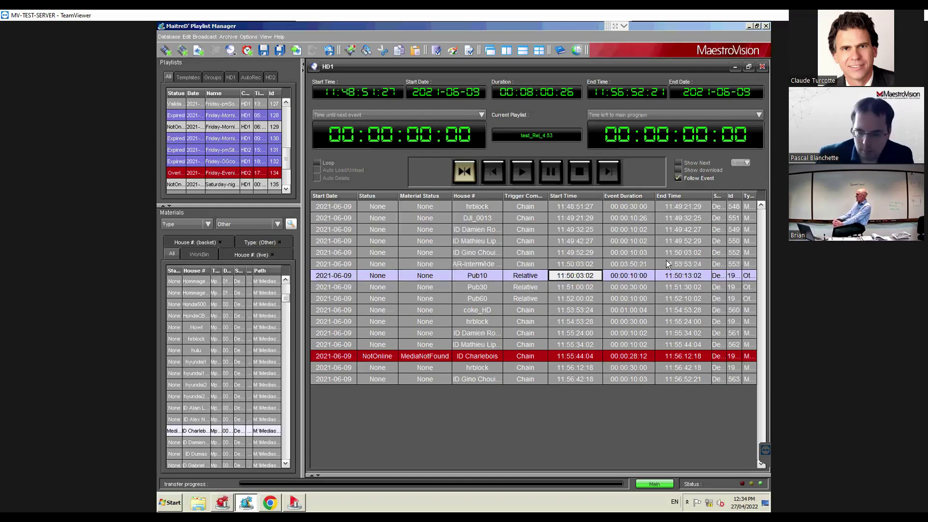
type("8")
key("Return")
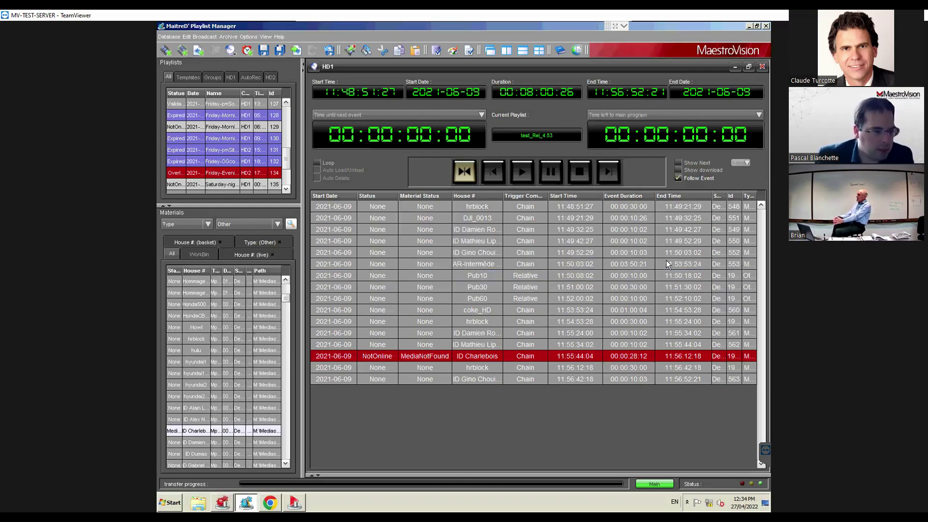
left_click(579, 279)
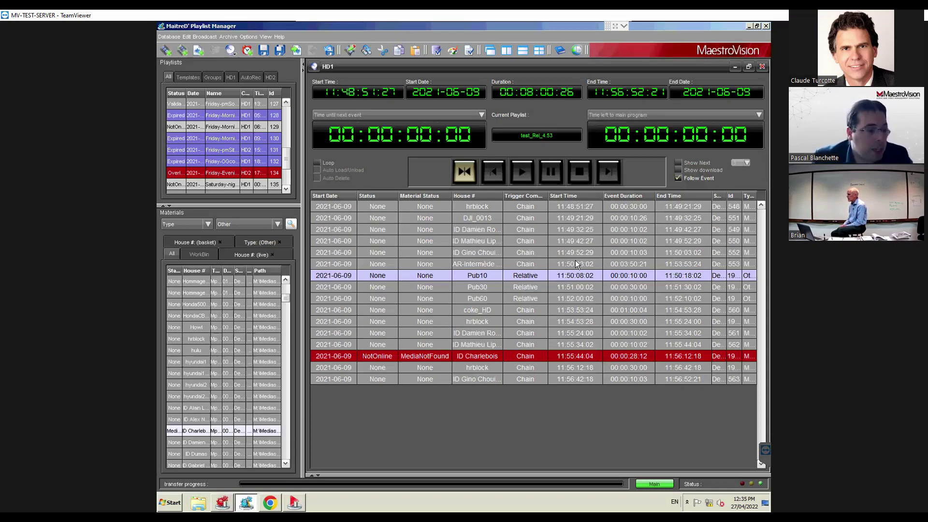
Step: Set the trigger command of event 552 to Manual and select event 550 directly above it
left_click(519, 254)
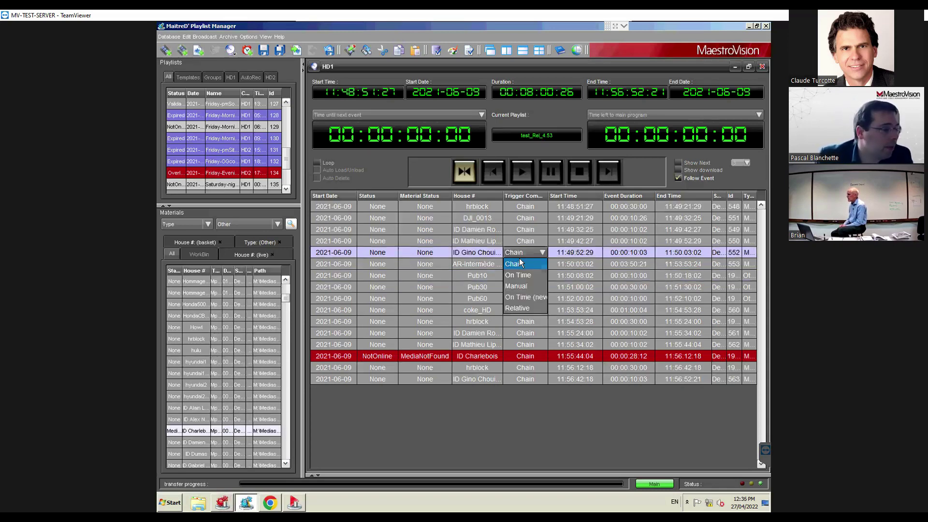
left_click(526, 286)
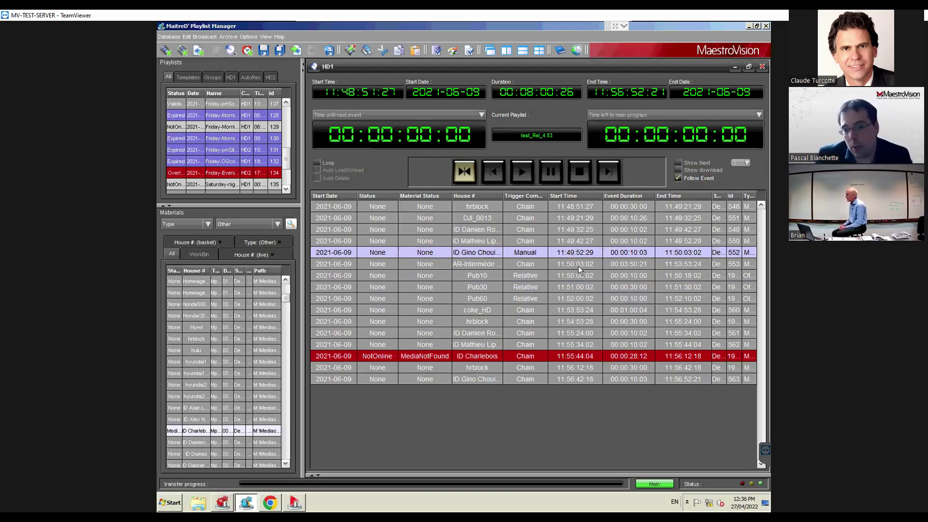
left_click(481, 242)
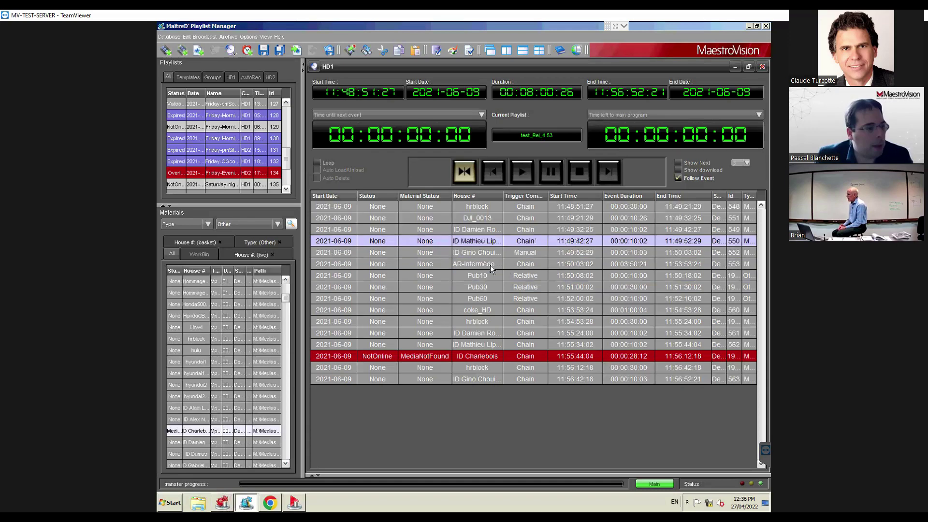
left_click(516, 231)
left_click(514, 242)
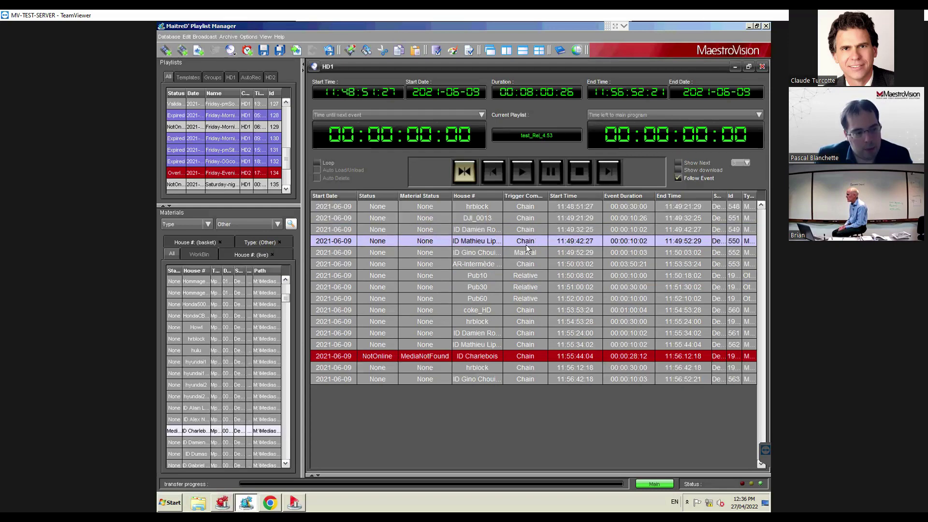
Step: Restore the trigger command of event 552 to Chain
left_click(494, 253)
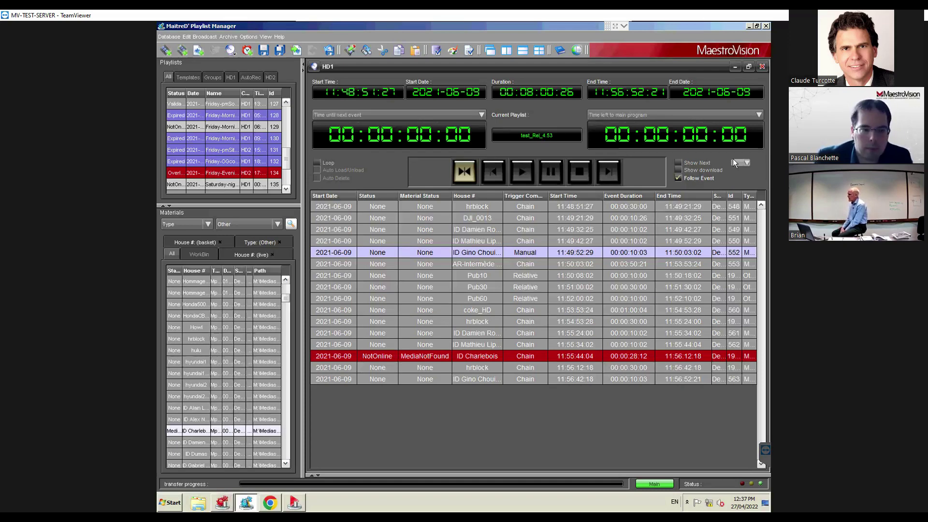
left_click(544, 255)
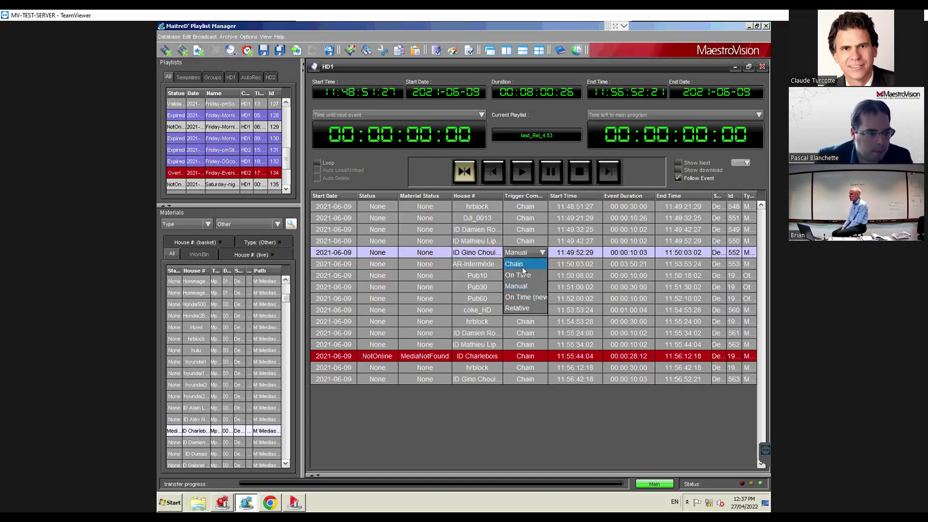
left_click(532, 286)
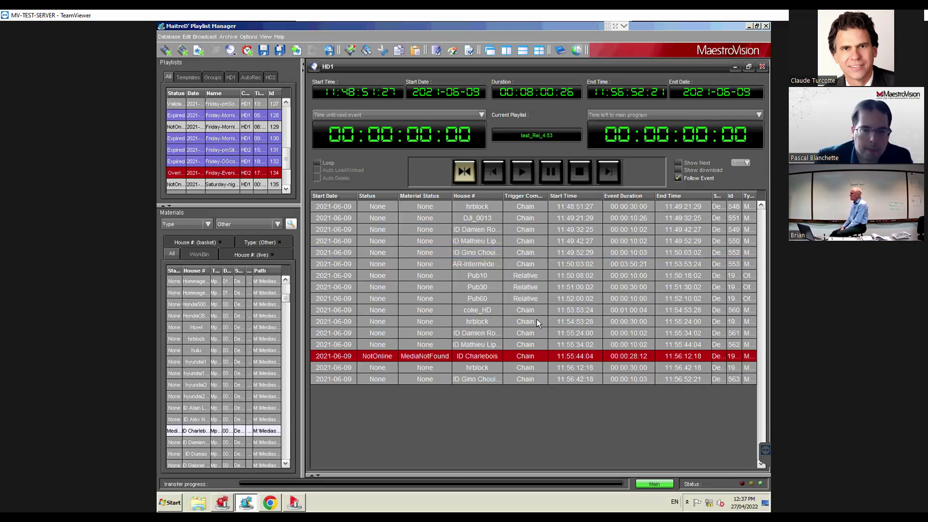